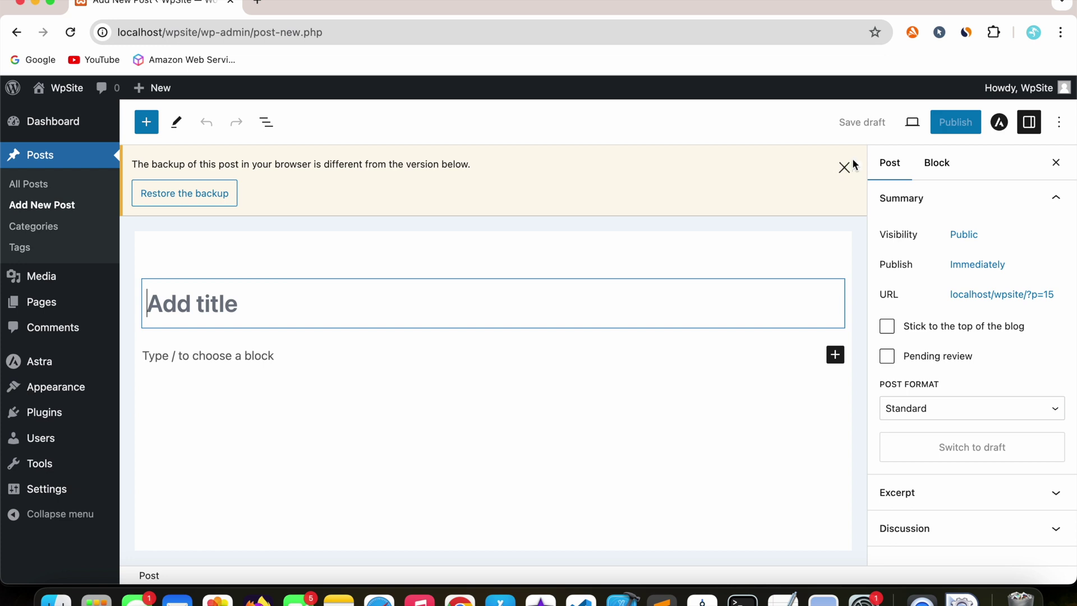
- Dismiss the backup notice and write a post titled 'test' with the paragraph 'hi'
click(464, 221)
text(test)
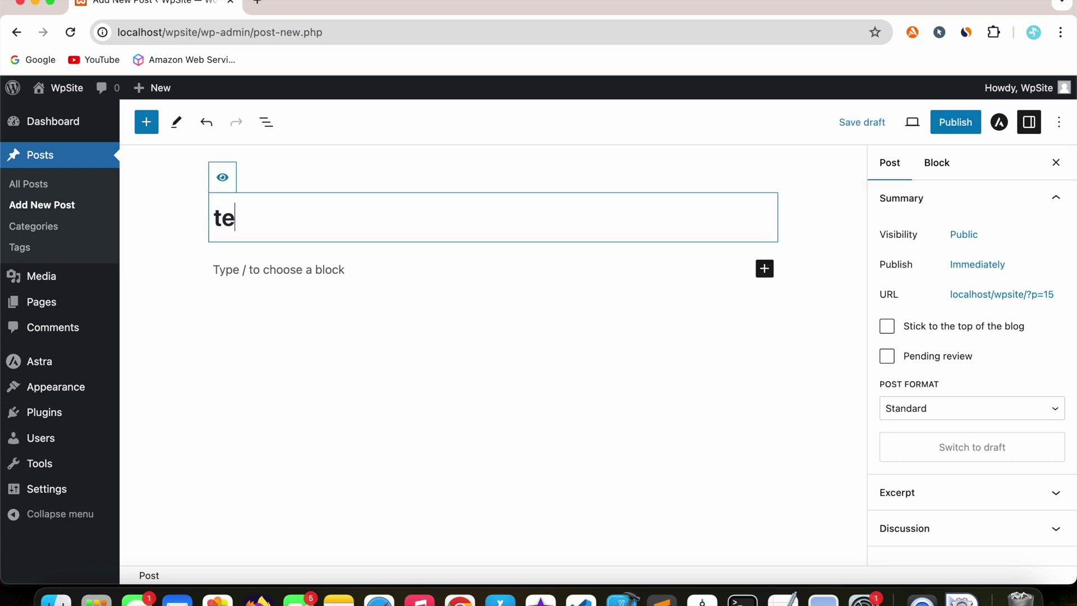
click(446, 268)
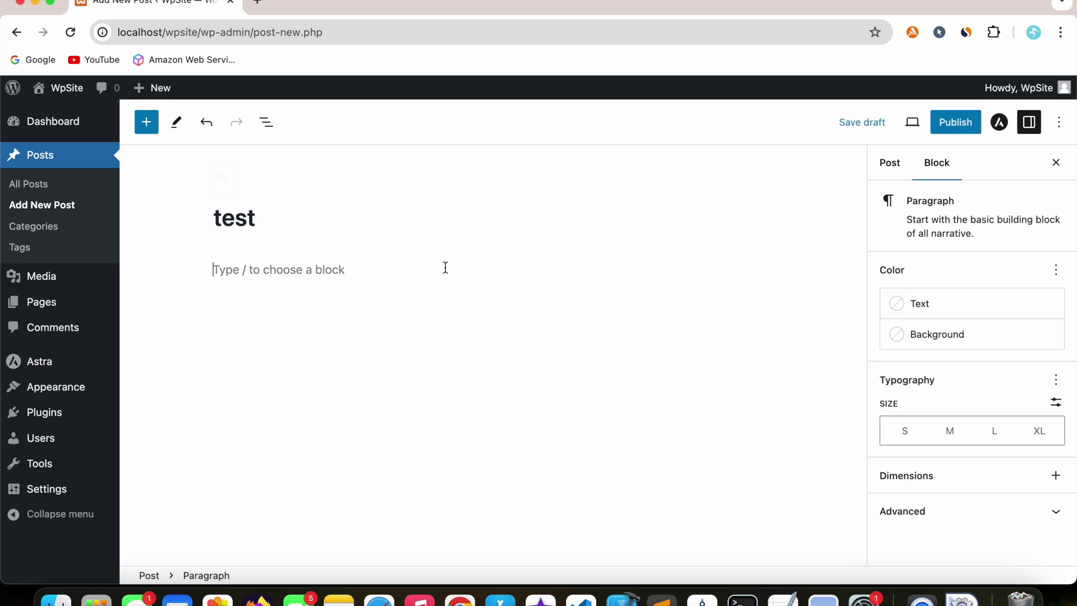
text(hi)
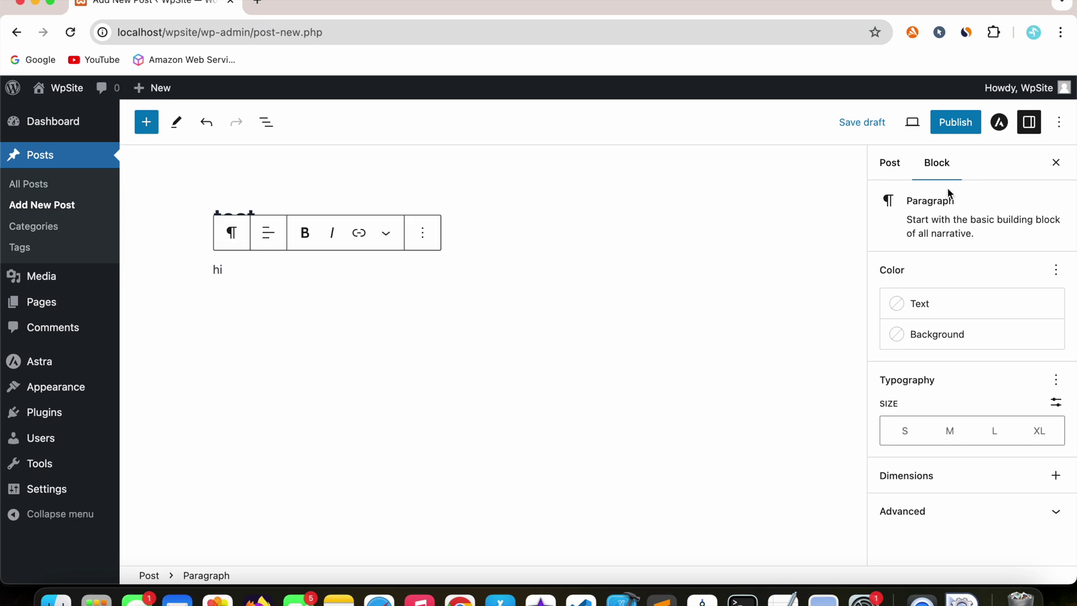
- Publish the post, then select the 'not a valid JSON response' failure message
click(960, 127)
click(963, 130)
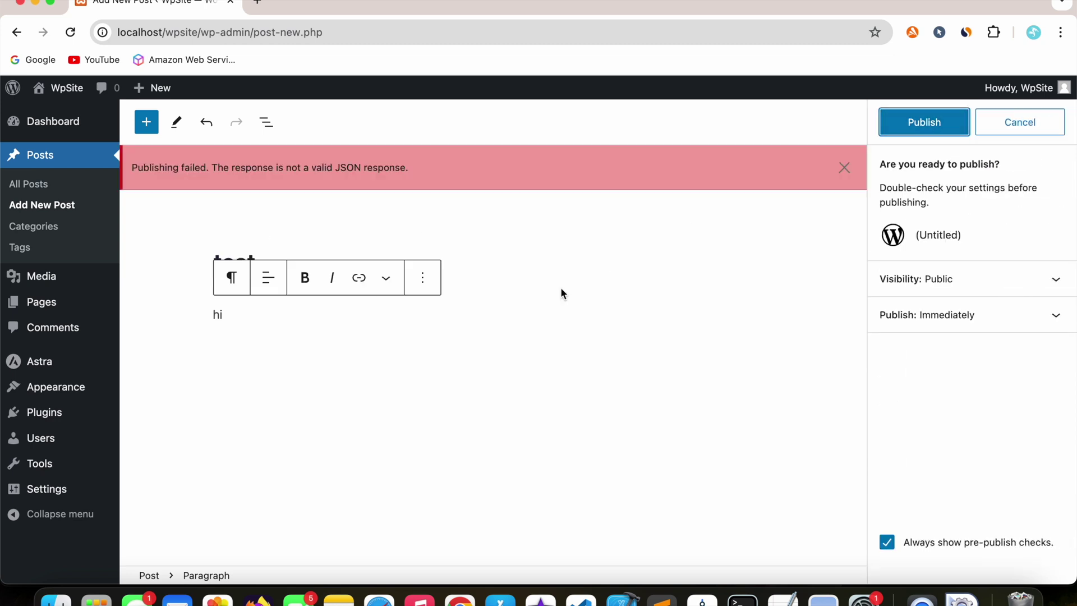
drag(132, 171, 338, 171)
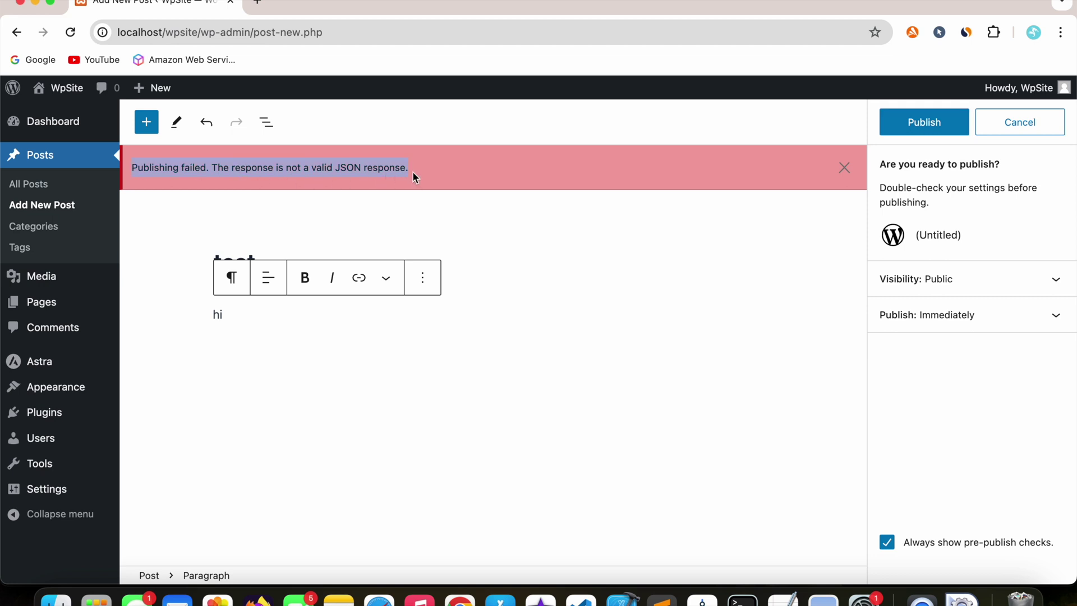
- Open Chrome DevTools on the Console showing the wp-json 404 errors
right_click(549, 428)
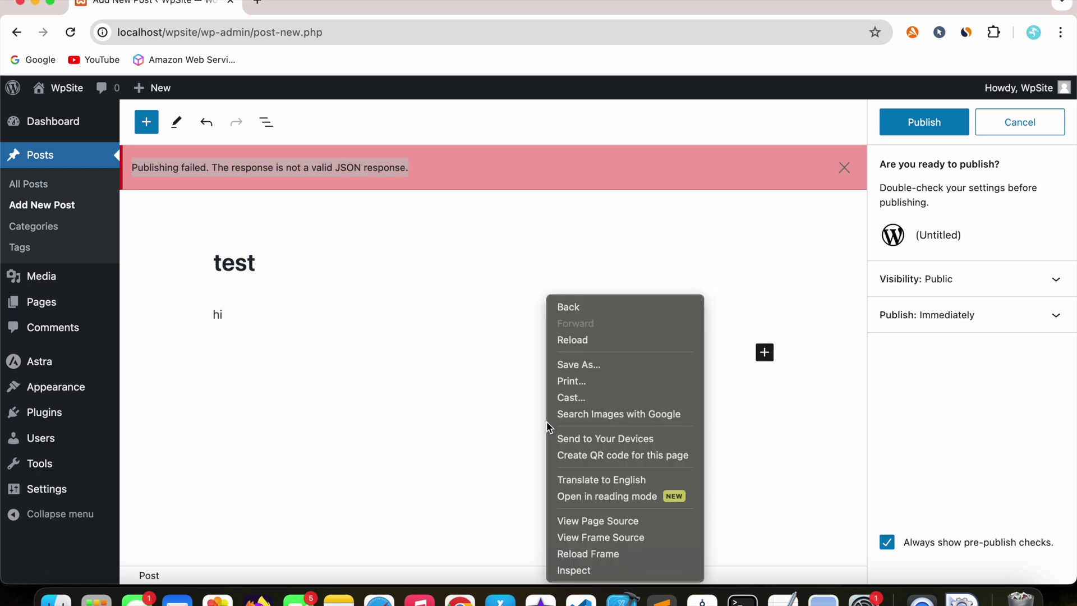
key(Escape)
key(super+alt+i)
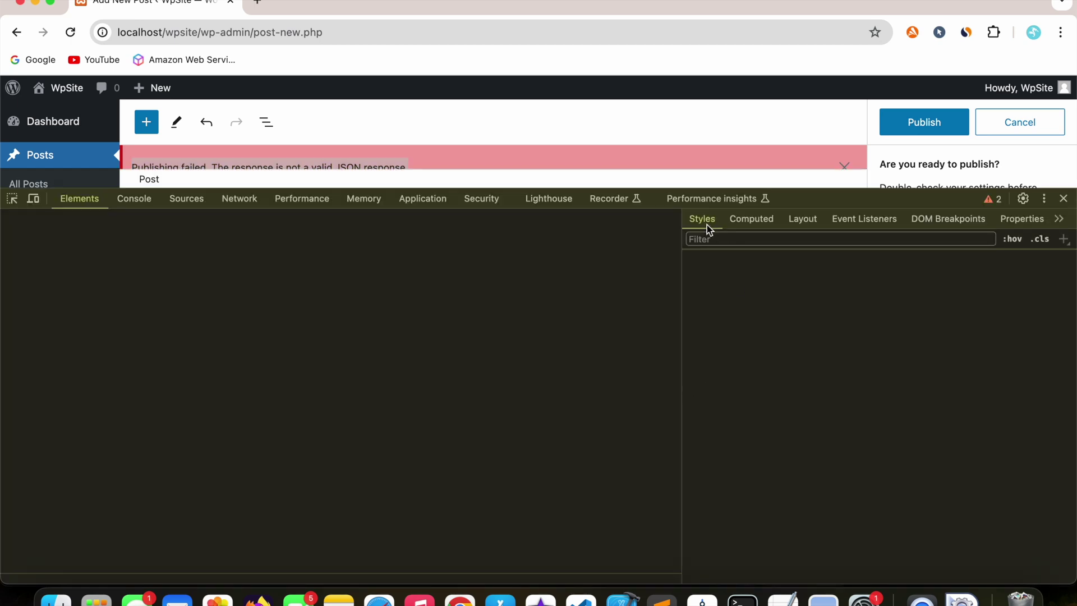
click(138, 201)
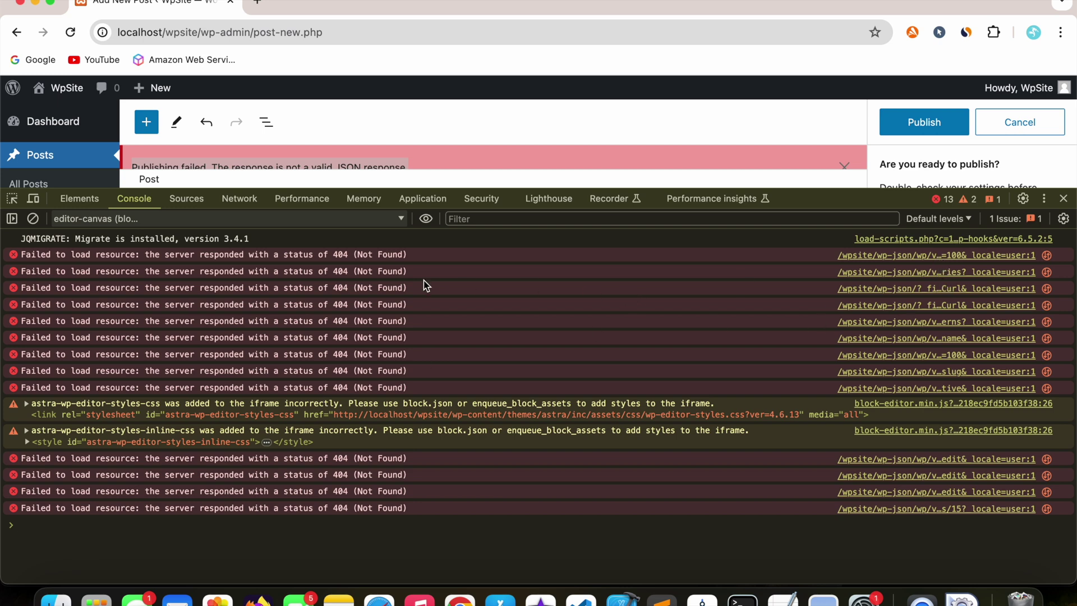
- Open a failing wp-json request in a new tab, check its 'Object not found' URL, and close it
click(878, 261)
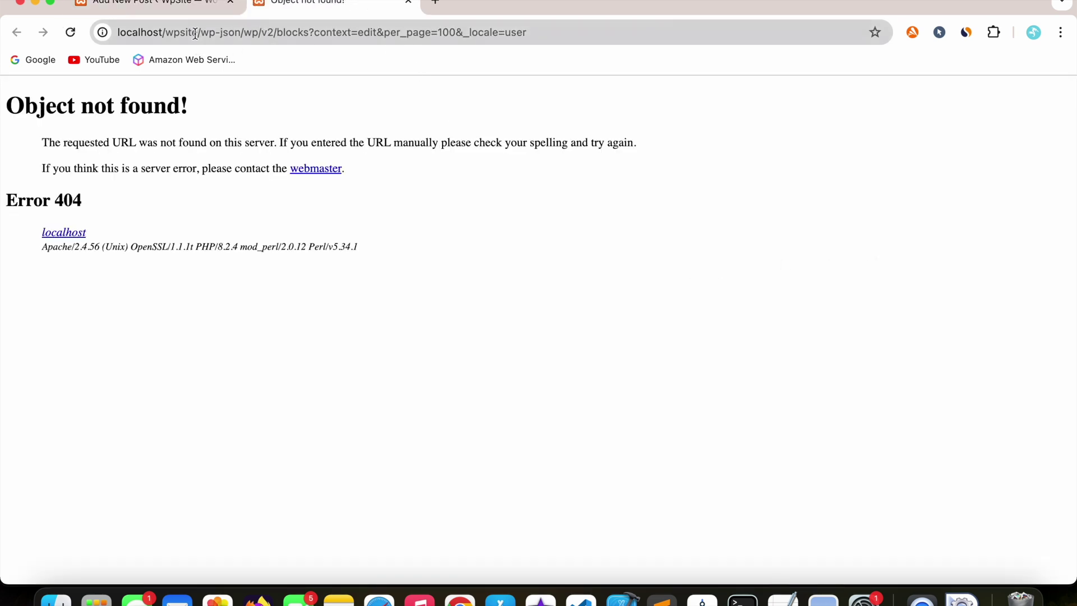
drag(198, 34, 309, 38)
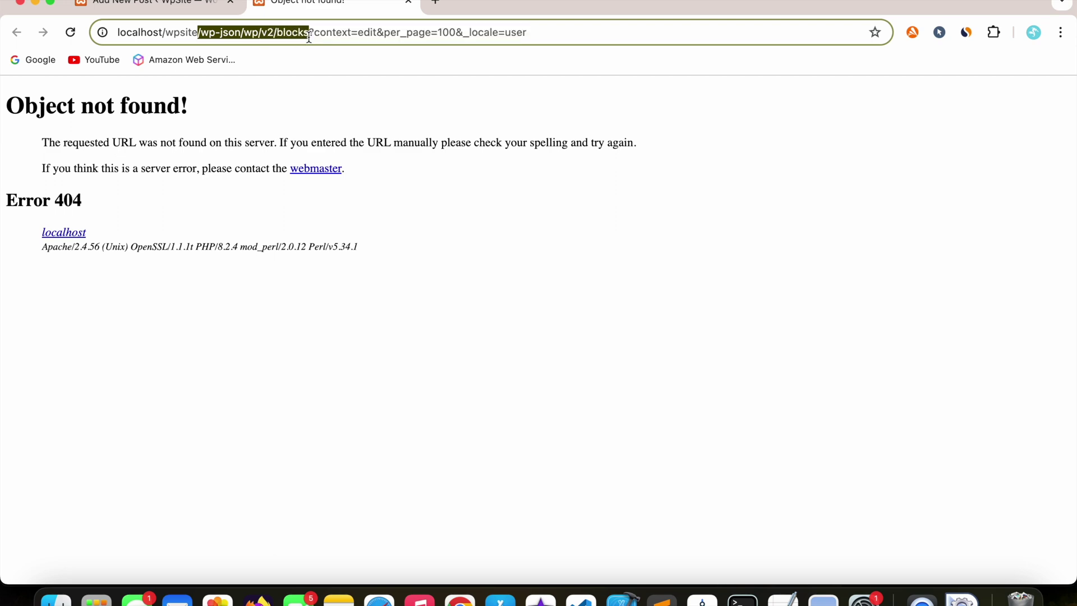
click(409, 2)
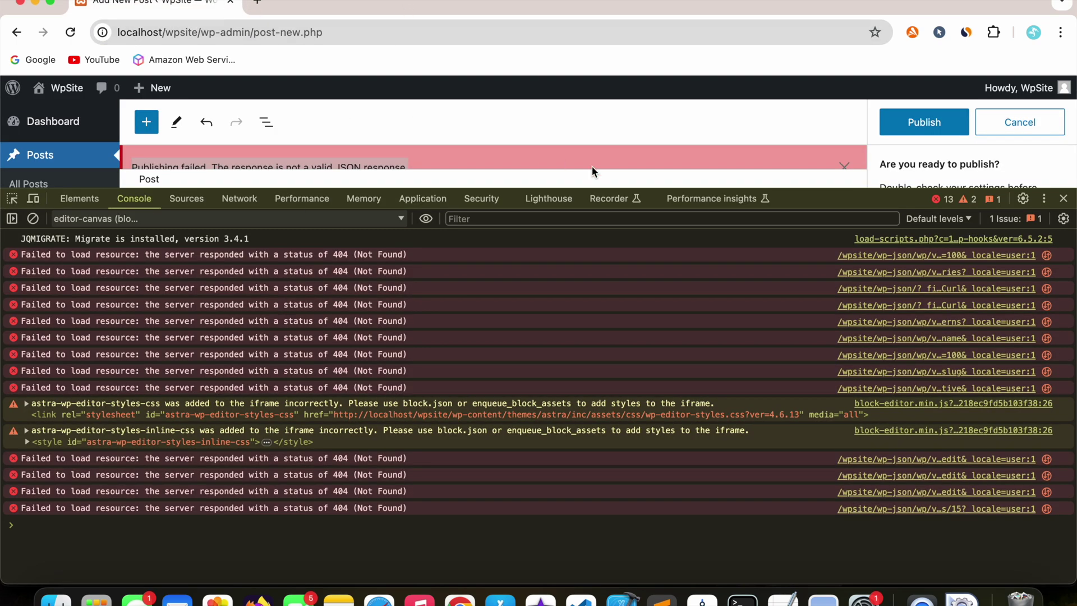
- Close DevTools and dismiss the publishing-failed notice on the 'test' post
click(1064, 198)
click(263, 276)
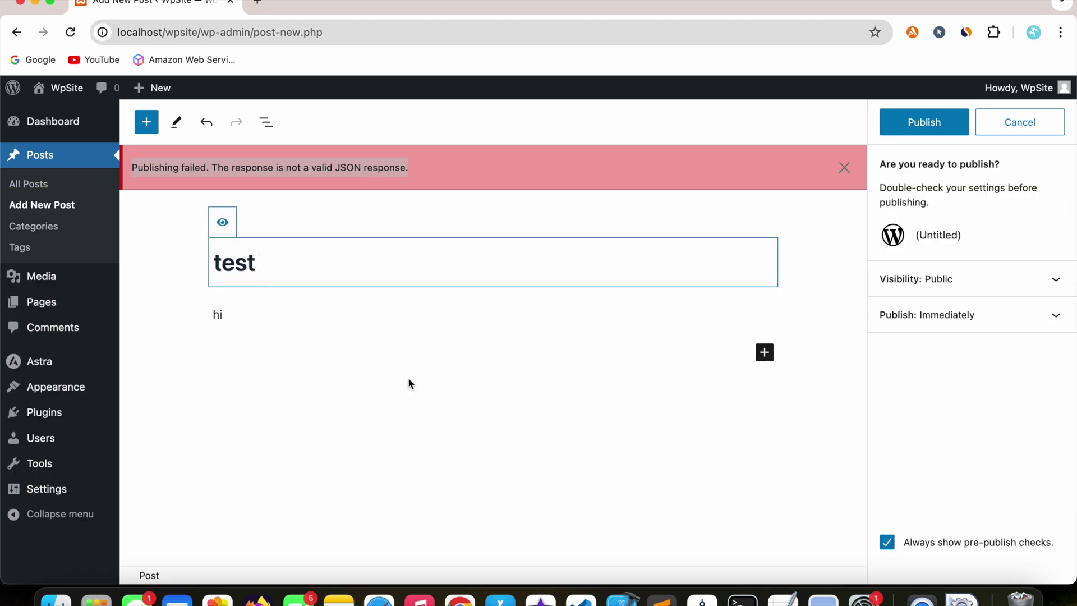
click(305, 314)
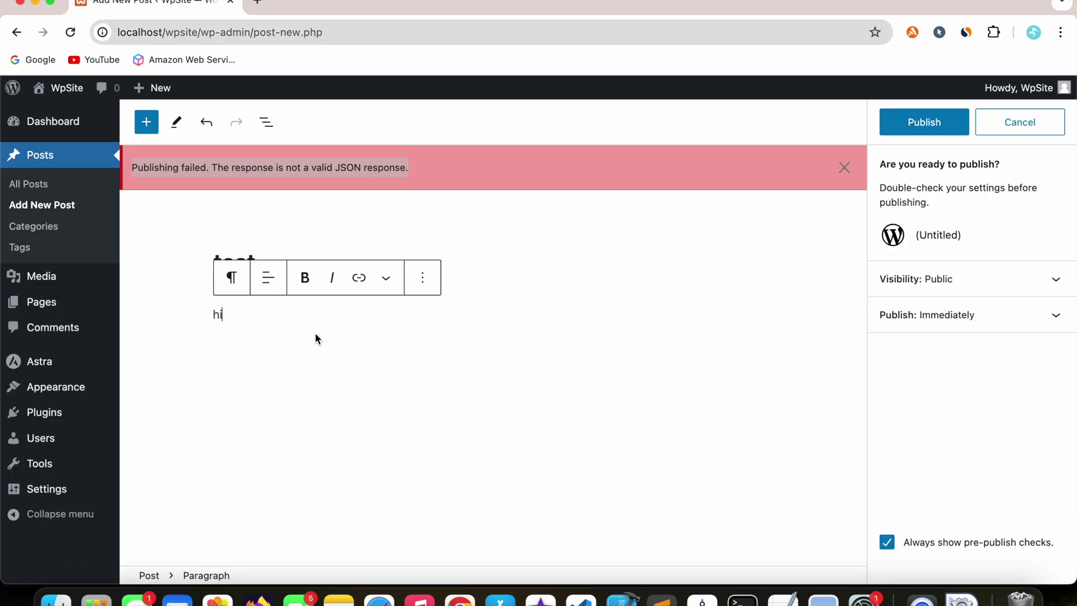
click(845, 170)
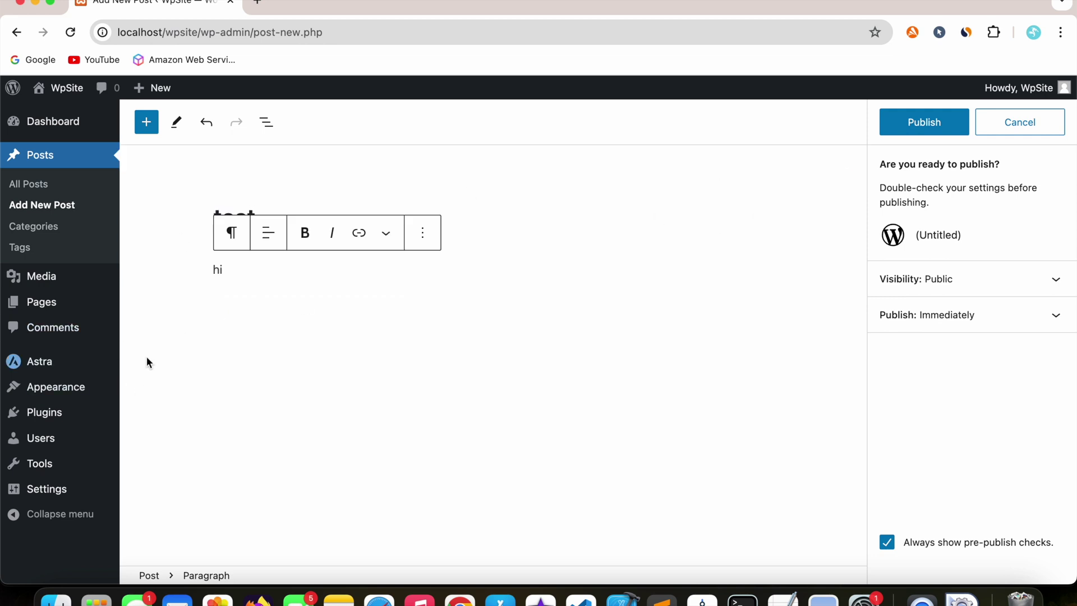
- Leave the unsaved post and start a new page titled 'home'
mouse_move(49, 306)
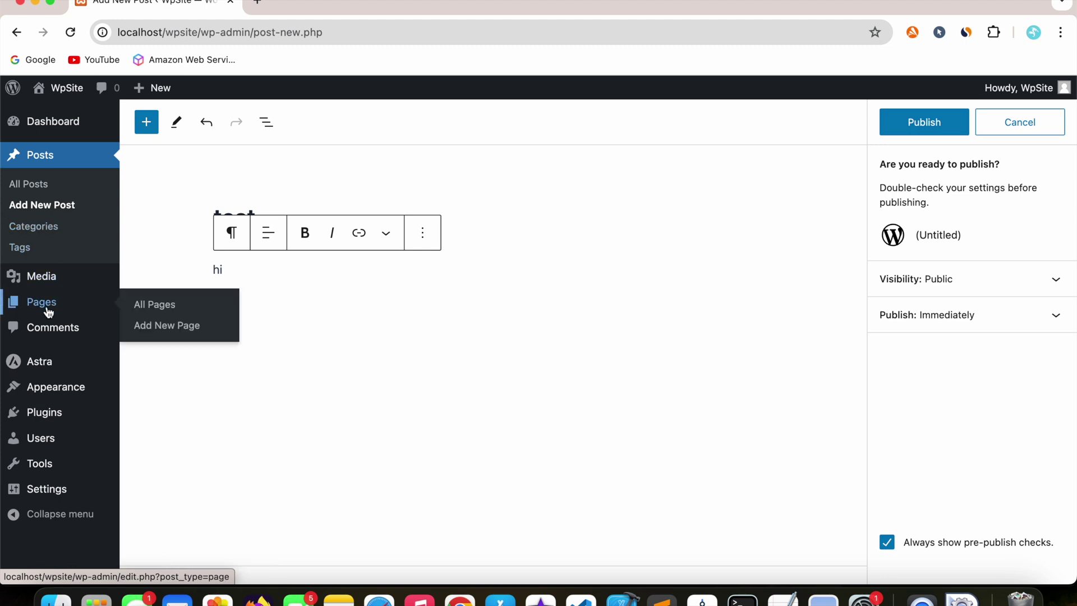
click(179, 309)
click(599, 248)
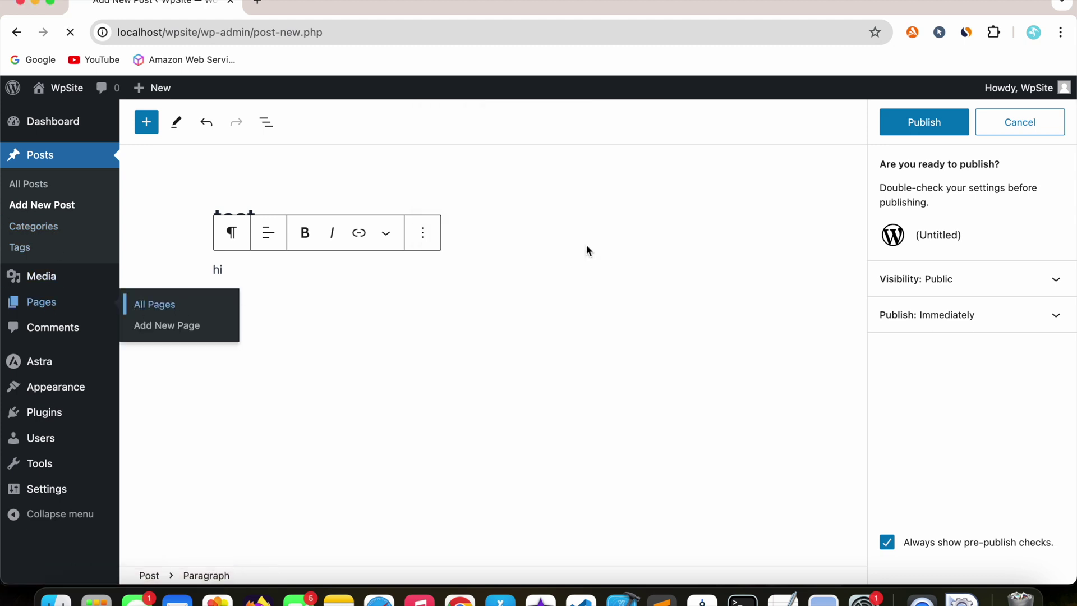
click(236, 134)
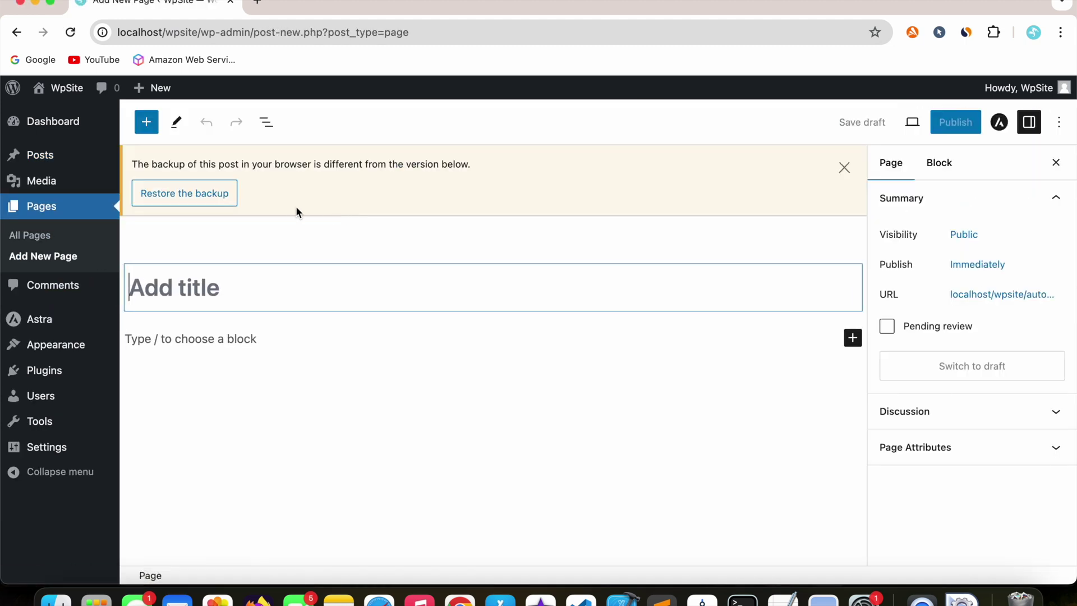
click(845, 167)
click(378, 209)
text(home)
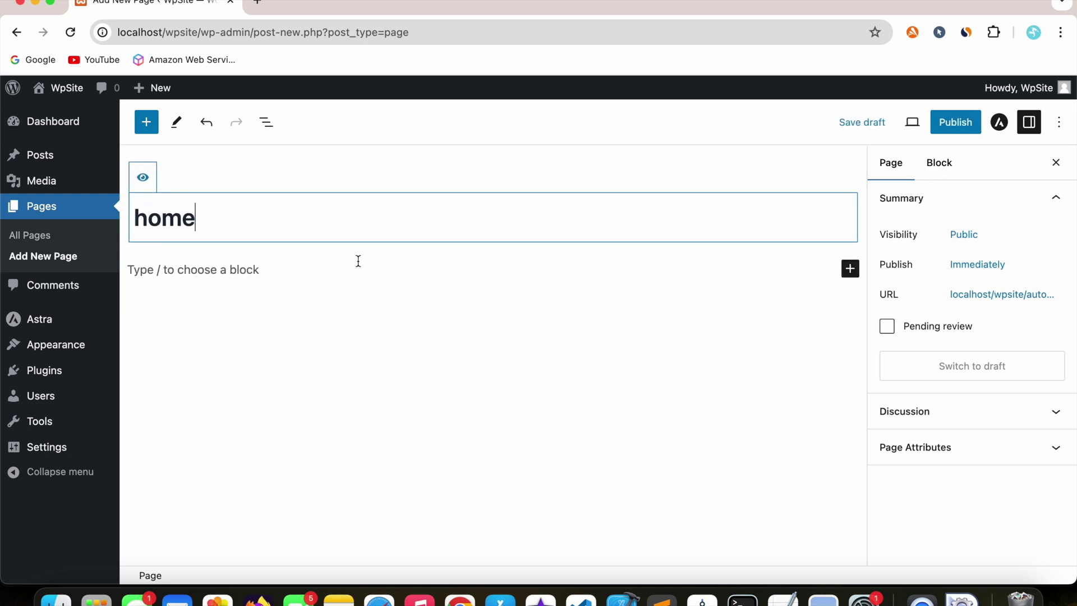
- Add the paragraph 'home', publish (fails with the JSON error), then go to Settings > Permalinks
click(355, 260)
text(hom)
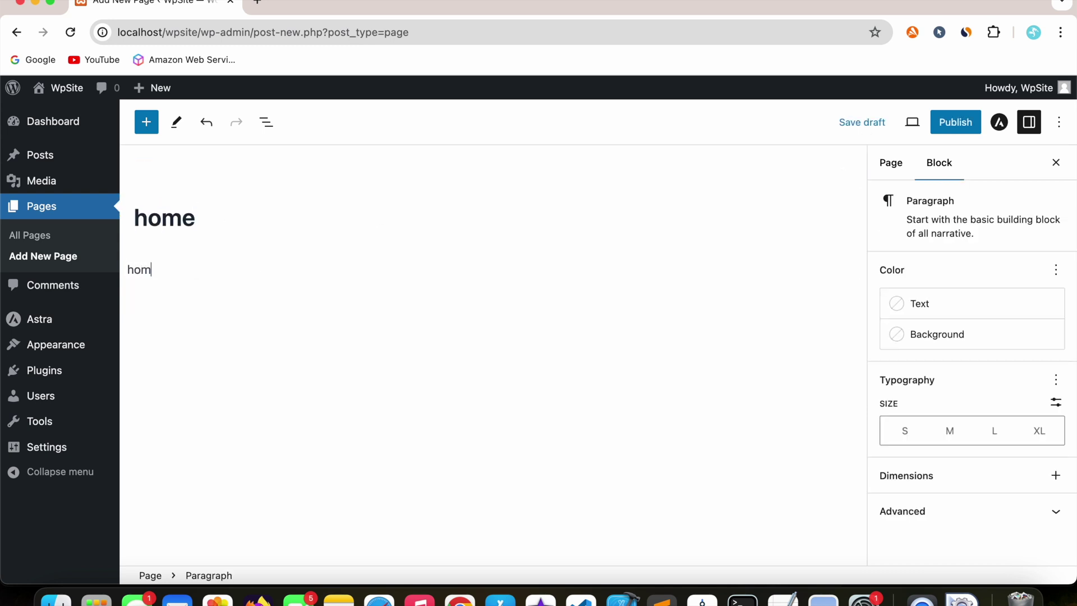
text(e)
click(955, 122)
click(933, 122)
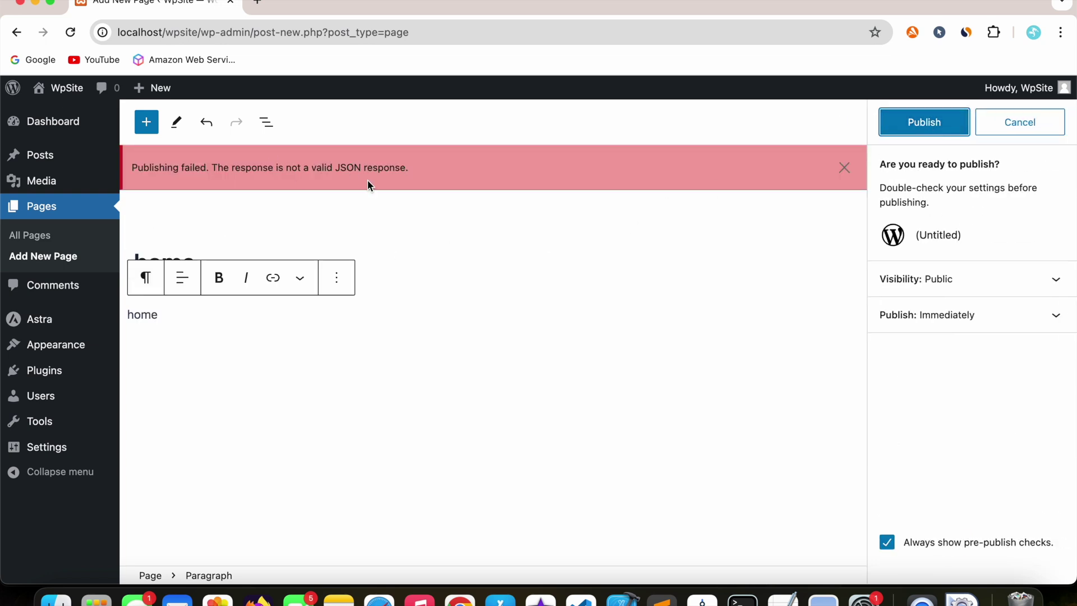
click(205, 166)
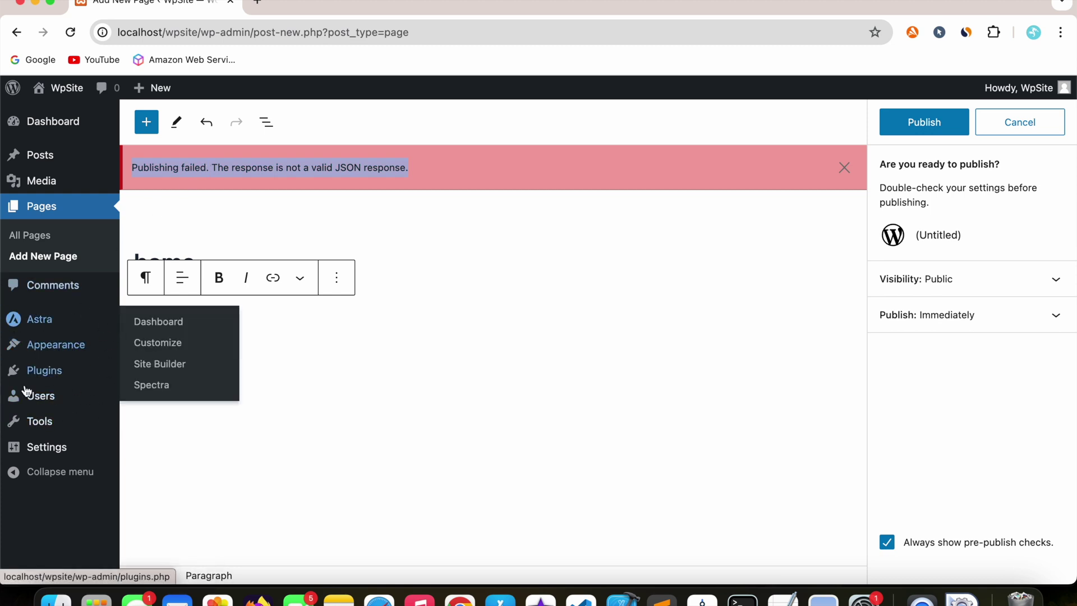
click(337, 163)
mouse_move(48, 447)
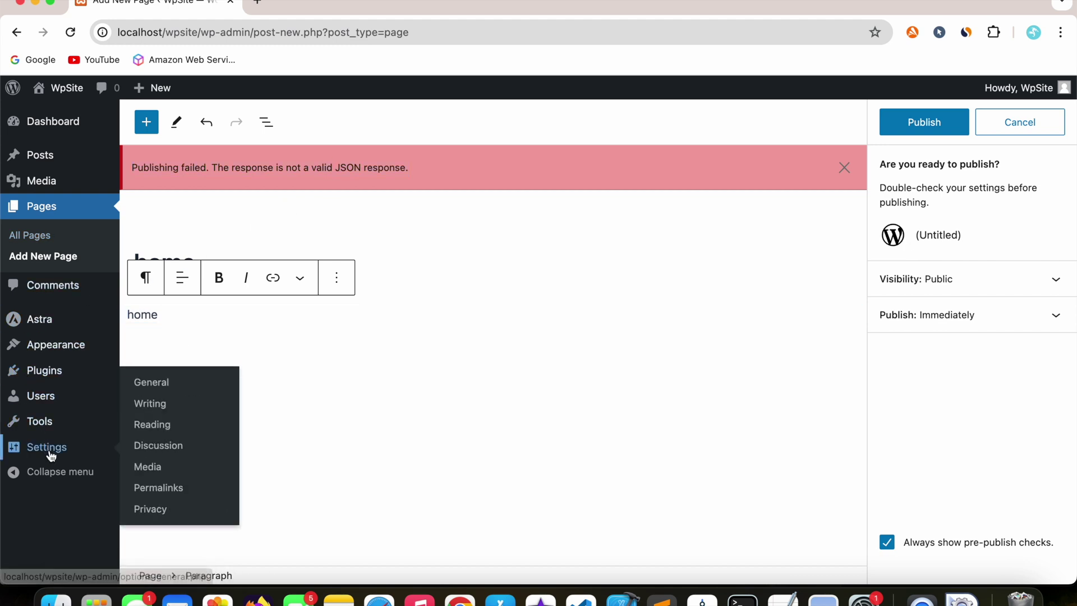
click(163, 487)
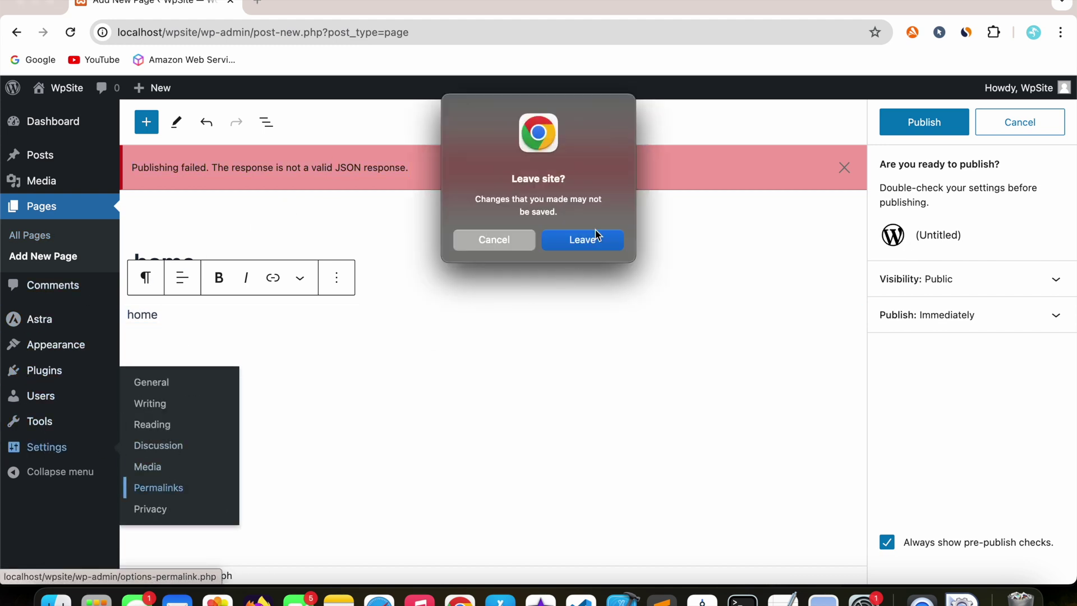
- Leave the unsaved page and save the Permalink Settings twice
click(597, 236)
scroll(185, 389, down, 10)
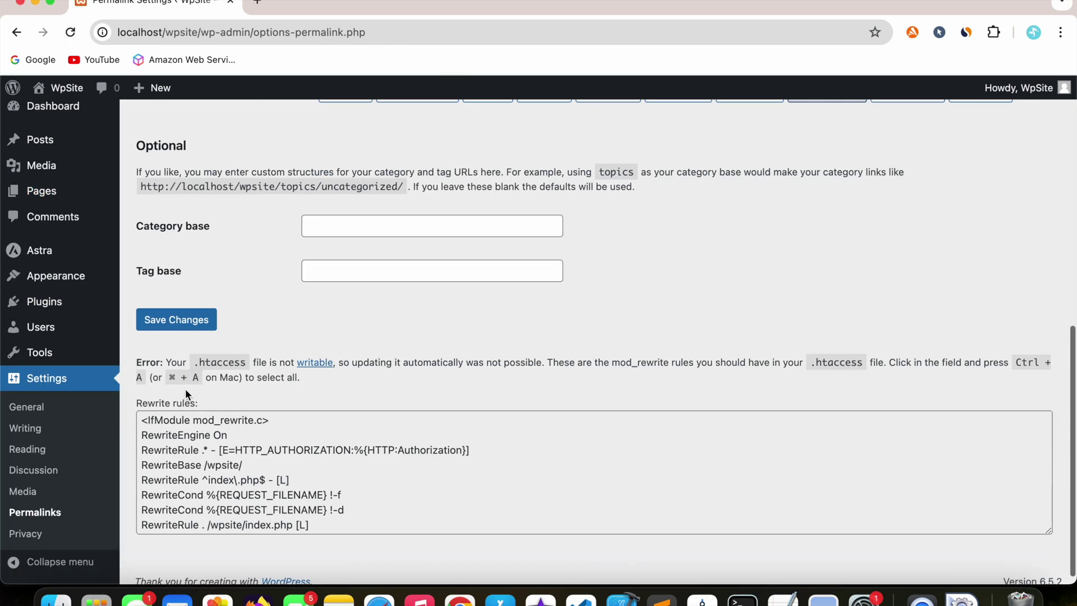
click(178, 329)
scroll(206, 388, down, 10)
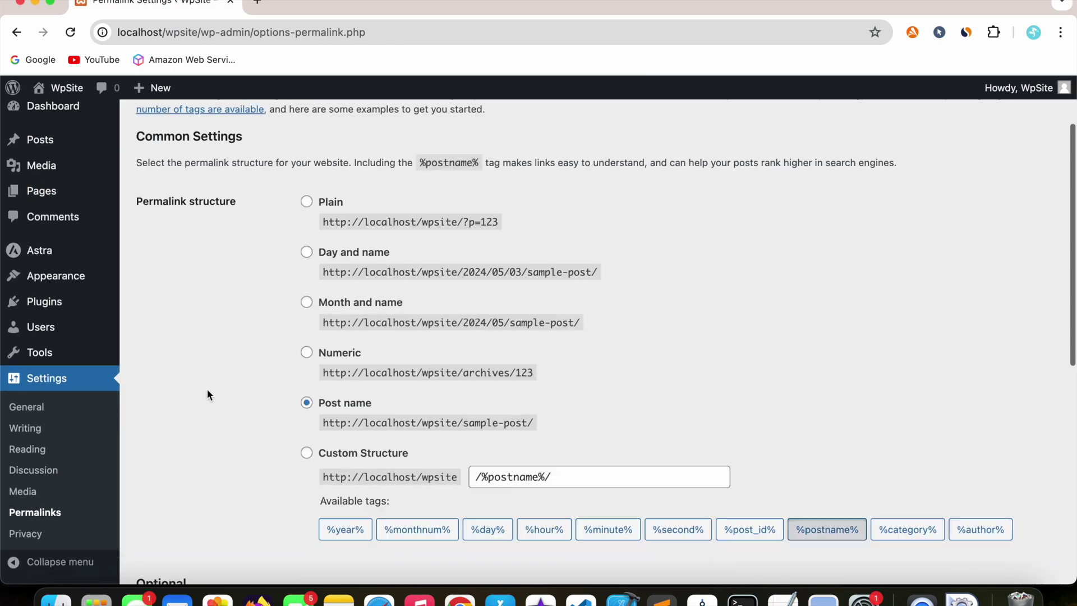
scroll(205, 366, up, 8)
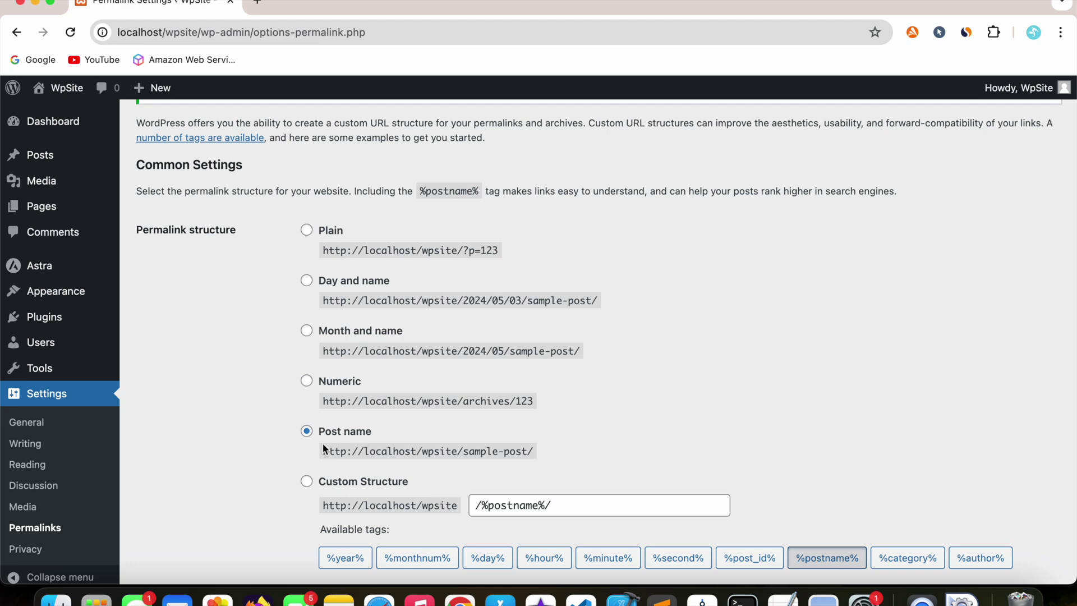
scroll(325, 449, down, 6)
click(177, 422)
- Select all the suggested rewrite rules shown under the .htaccess-not-writable error
scroll(180, 431, down, 10)
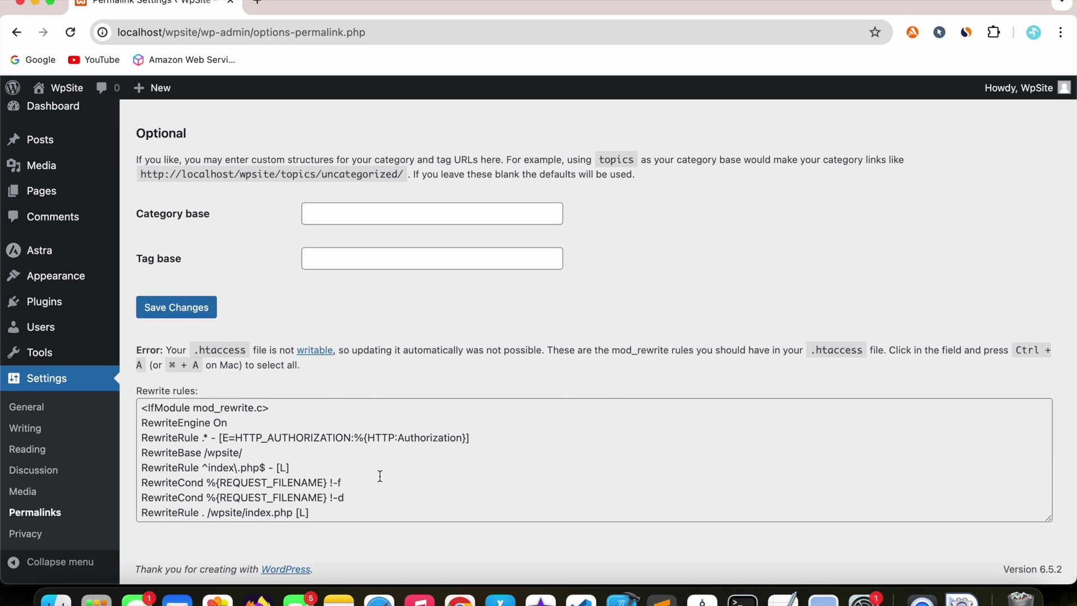
scroll(380, 476, down, 2)
scroll(380, 476, up, 2)
scroll(380, 475, down, 2)
scroll(380, 475, up, 2)
drag(139, 413, 352, 527)
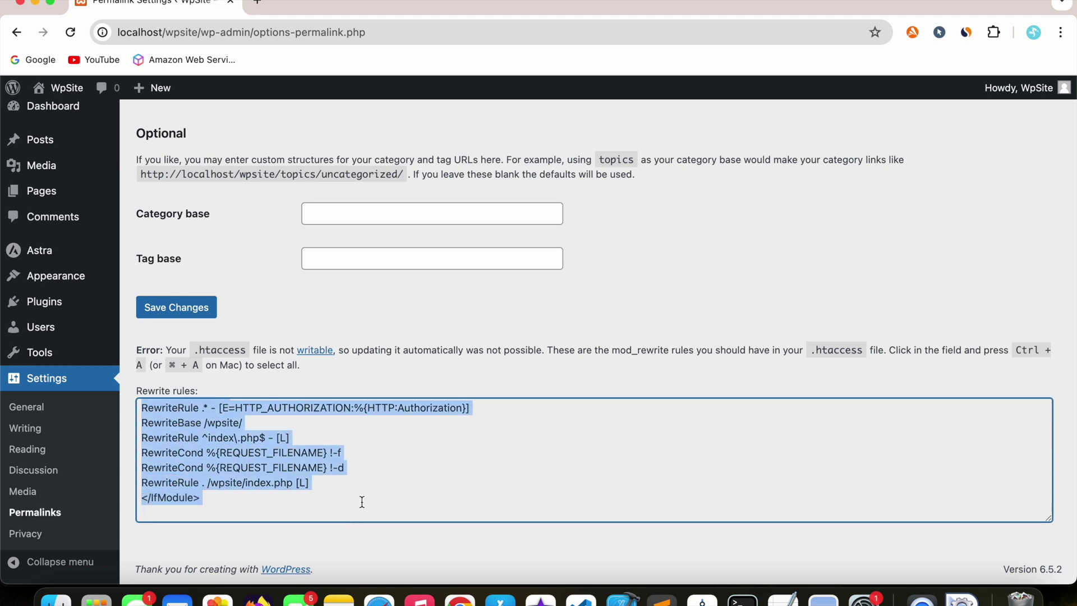
scroll(362, 501, up, 2)
scroll(362, 502, down, 2)
scroll(362, 502, up, 2)
scroll(362, 502, down, 2)
scroll(362, 502, up, 2)
click(403, 474)
key(super+a)
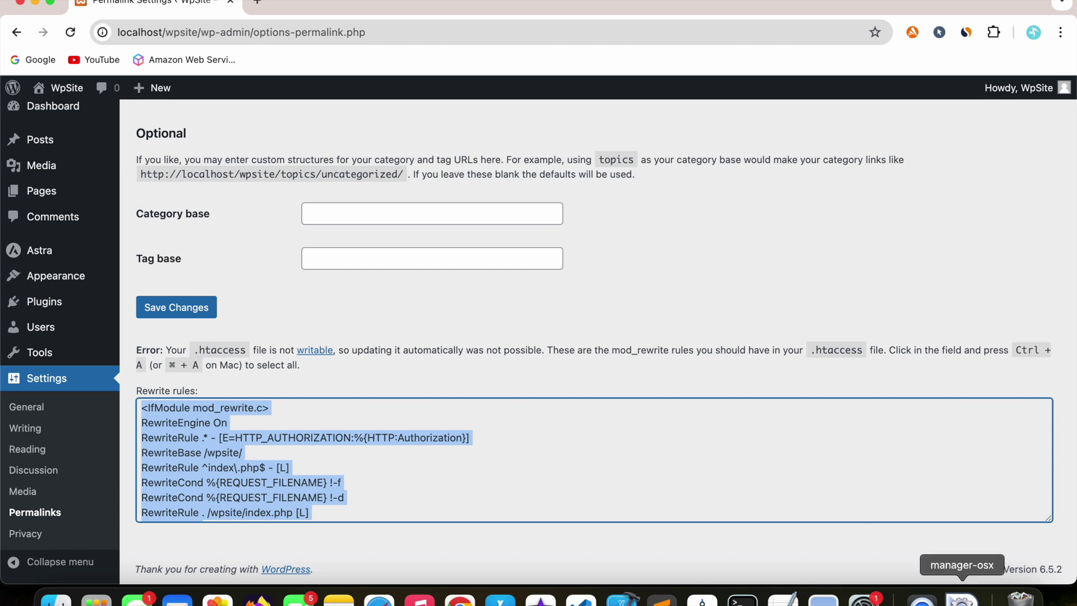
- Open the XAMPP application folder and browse into htdocs > wpsite in Finder
click(962, 599)
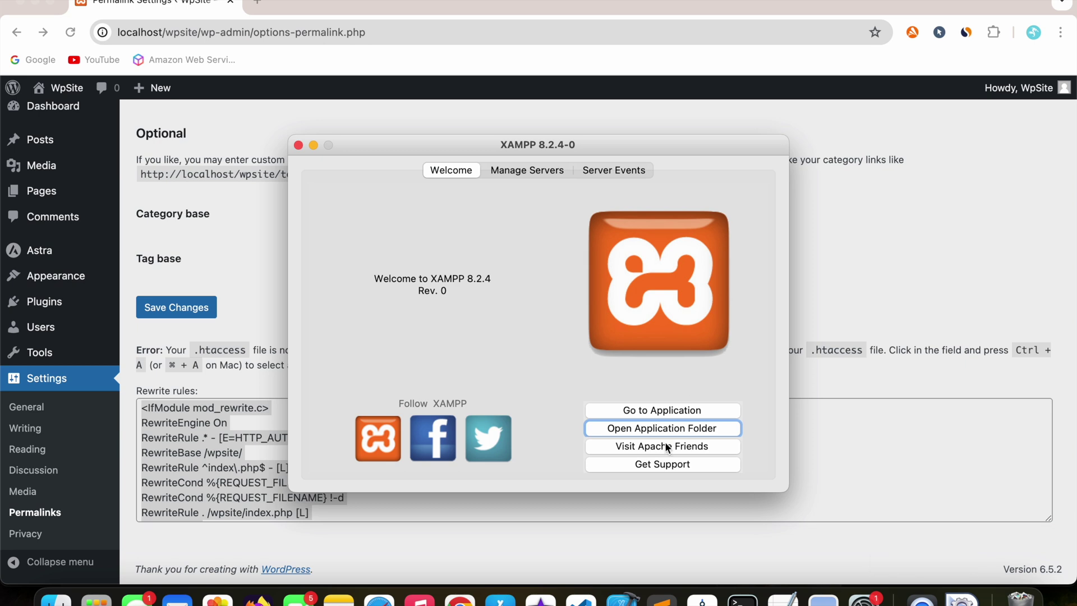
click(655, 429)
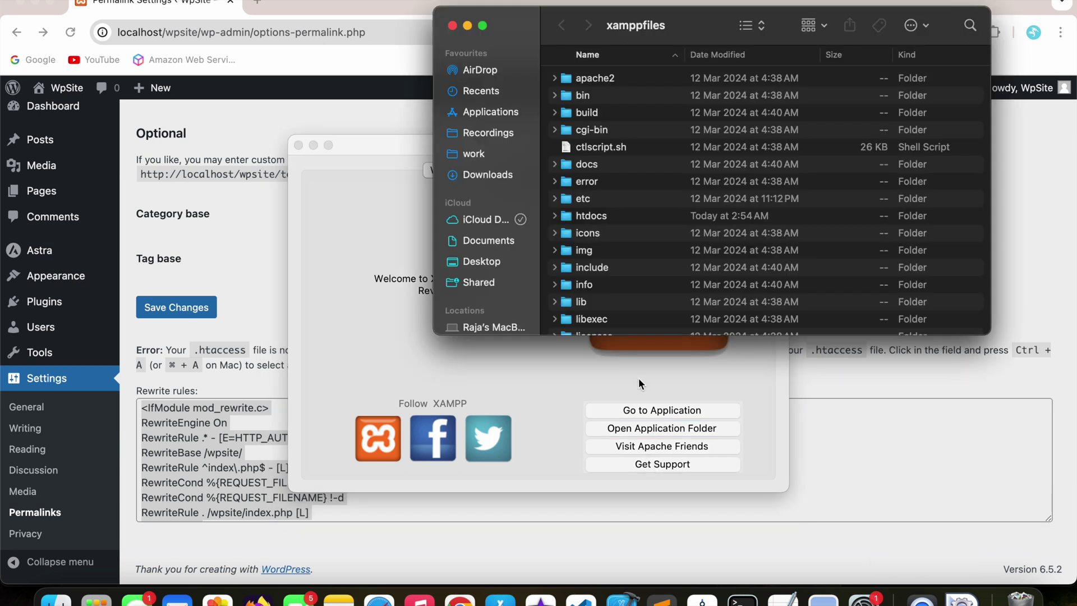
double_click(620, 214)
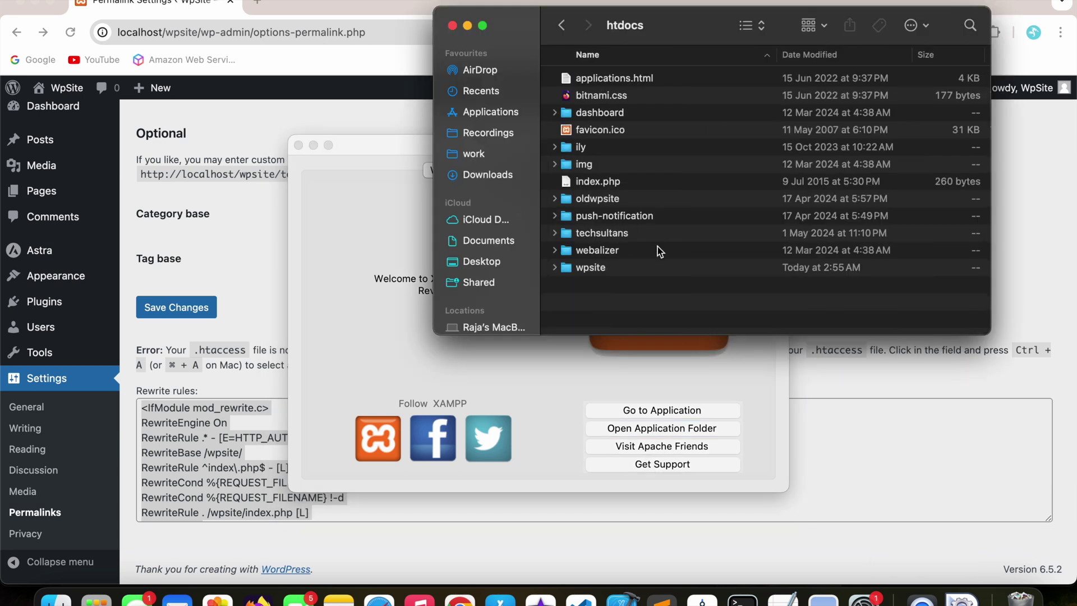
double_click(617, 273)
scroll(685, 286, down, 5)
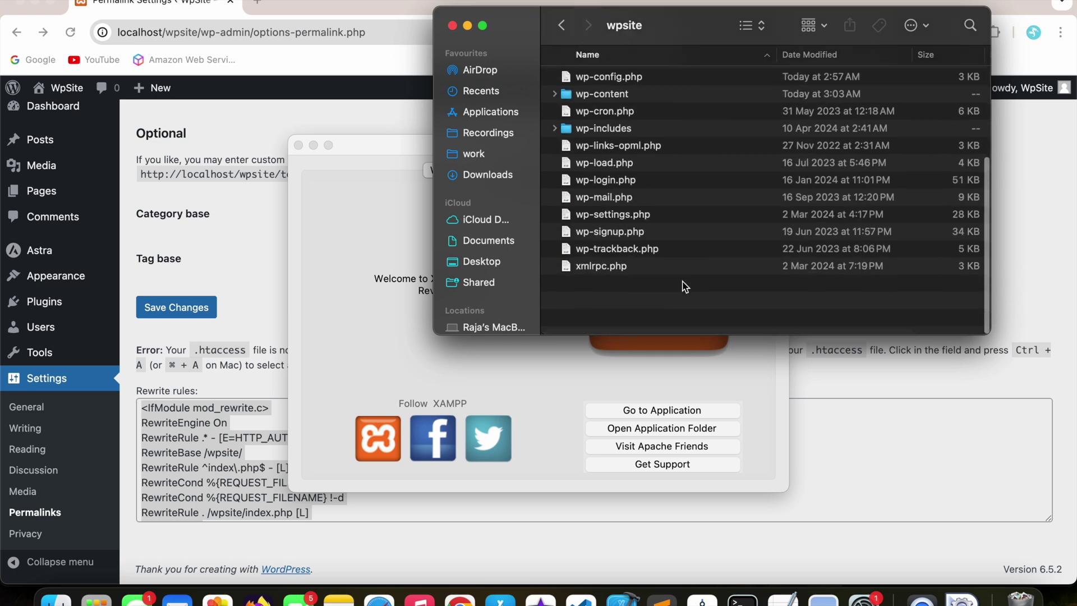
scroll(685, 286, up, 3)
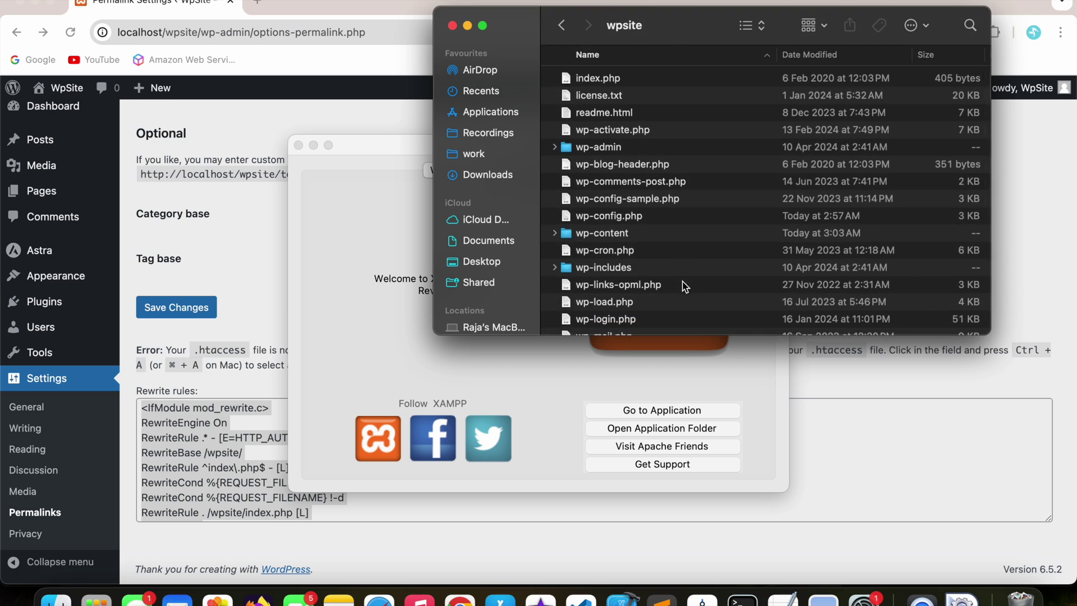
scroll(685, 284, down, 4)
scroll(685, 284, up, 4)
- Check the htaccess error wording, return to the wpsite folder, and start a new Sublime Text file
click(218, 358)
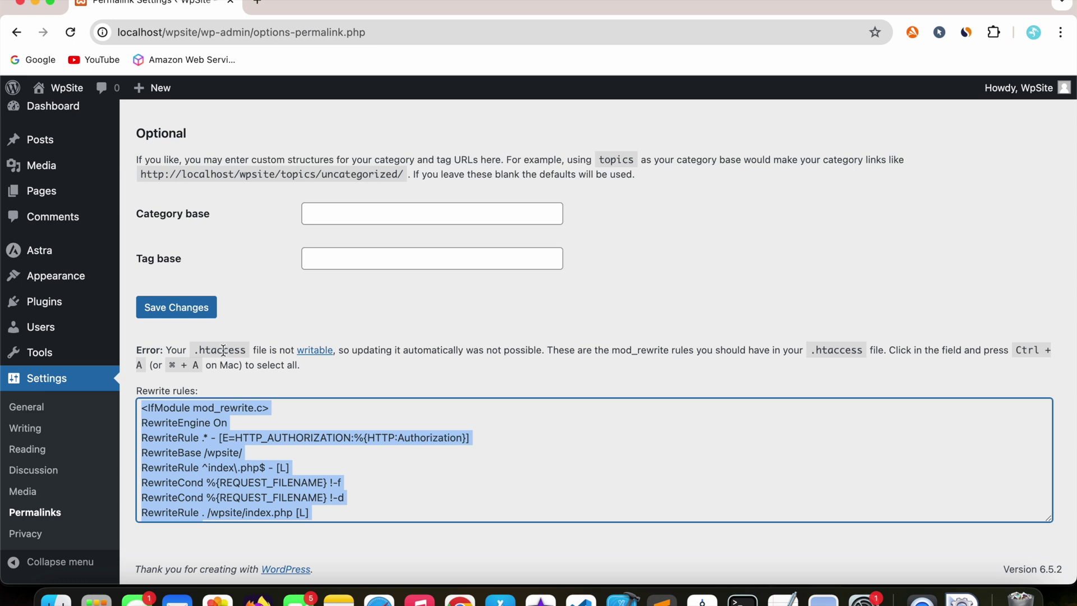
double_click(222, 350)
key(super+c)
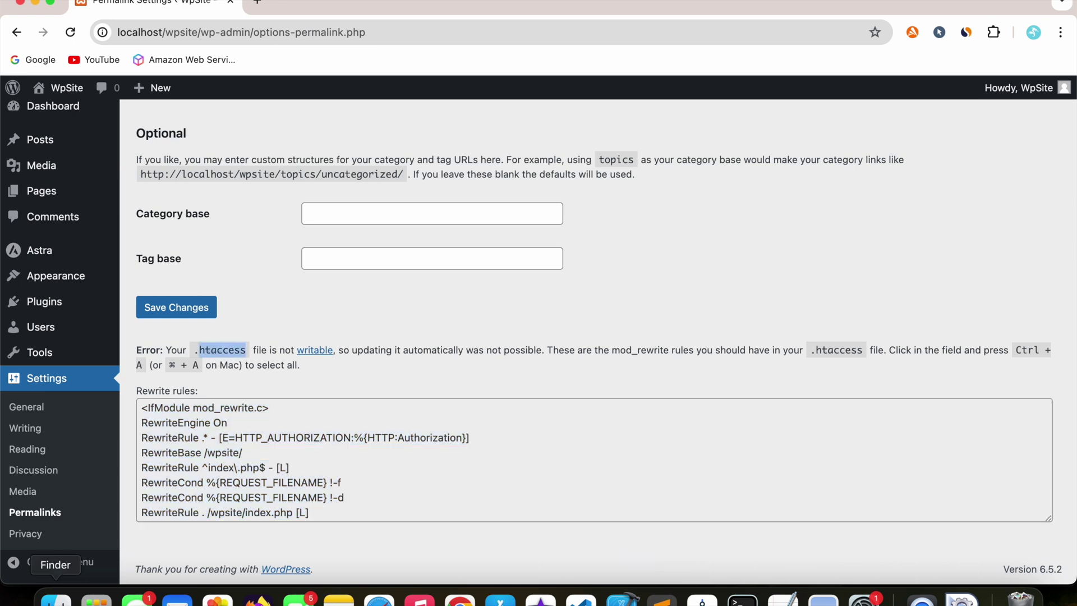
click(23, 601)
scroll(681, 253, down, 4)
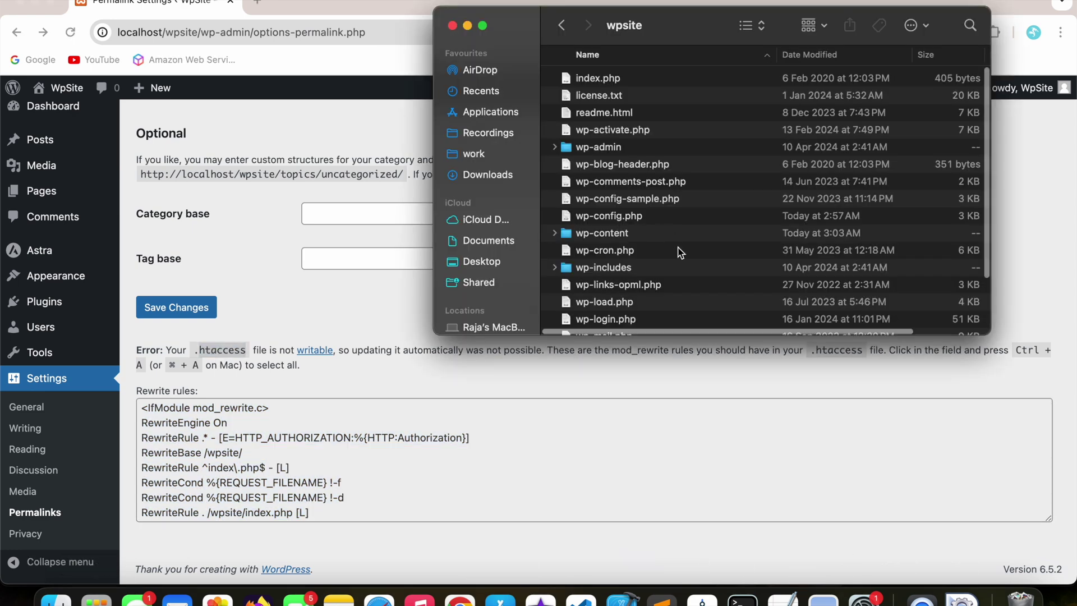
right_click(681, 249)
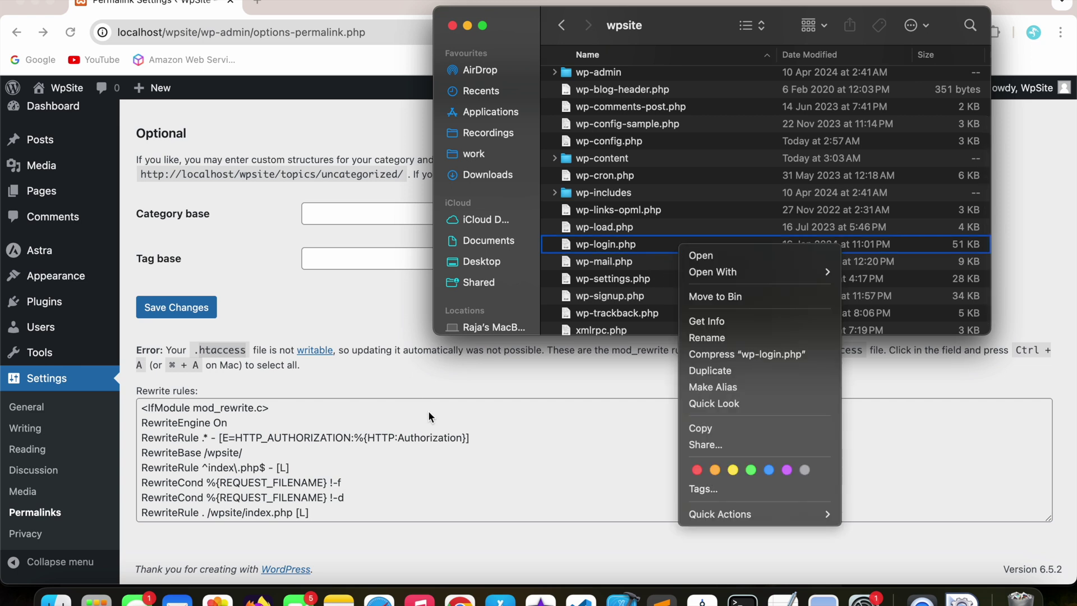
click(662, 600)
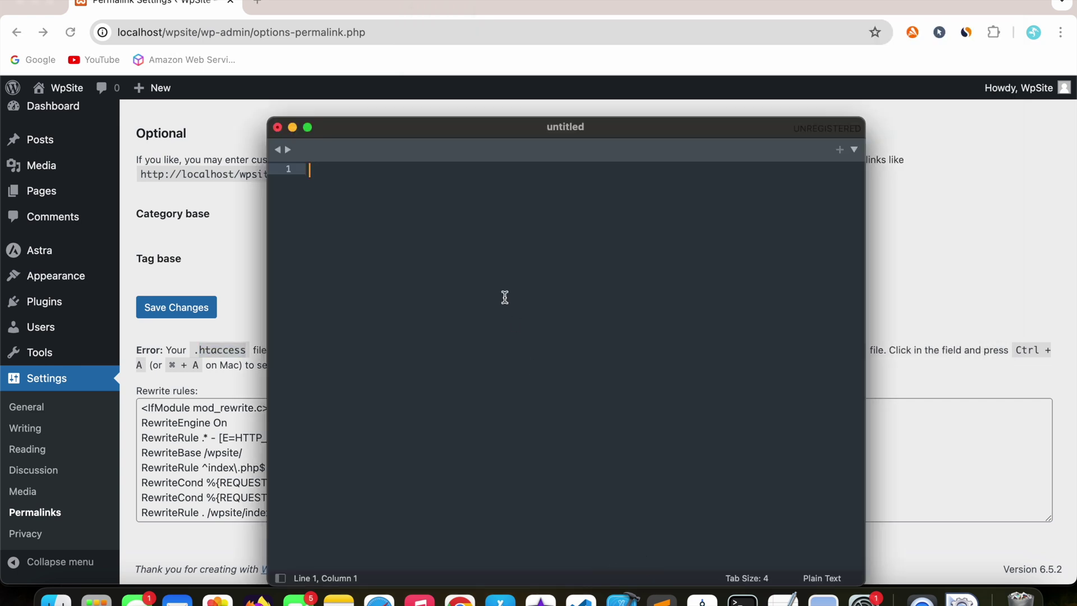
- Put the word 'htaccess' into the new Sublime Text file
text(htaccess)
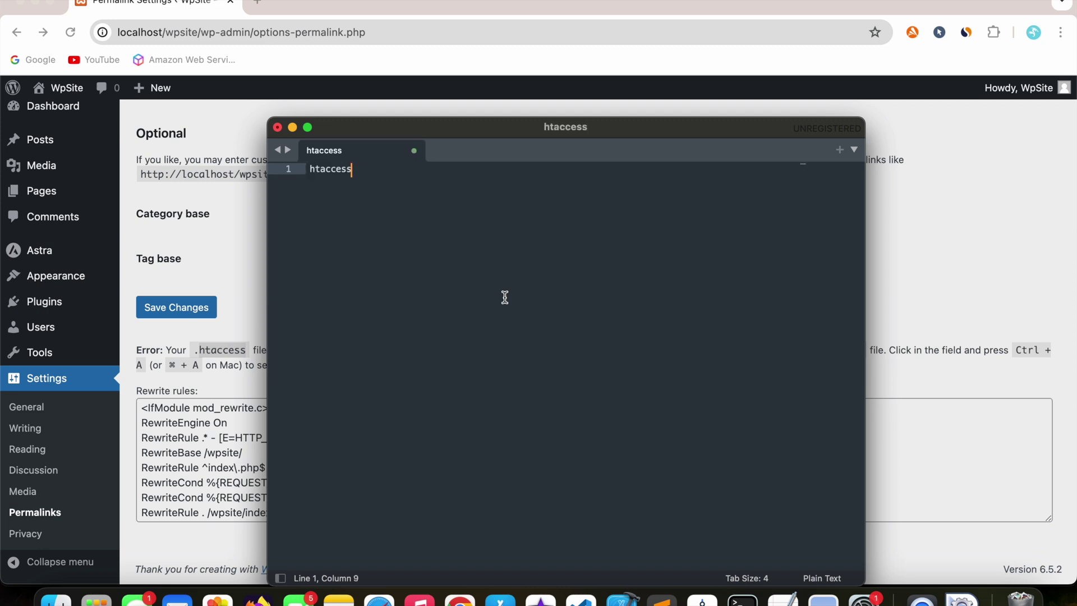
key(super+z)
key(super+v)
- Save the file as .htaccess in wpsite, accepting the leading dot, and check it in Finder
click(129, 0)
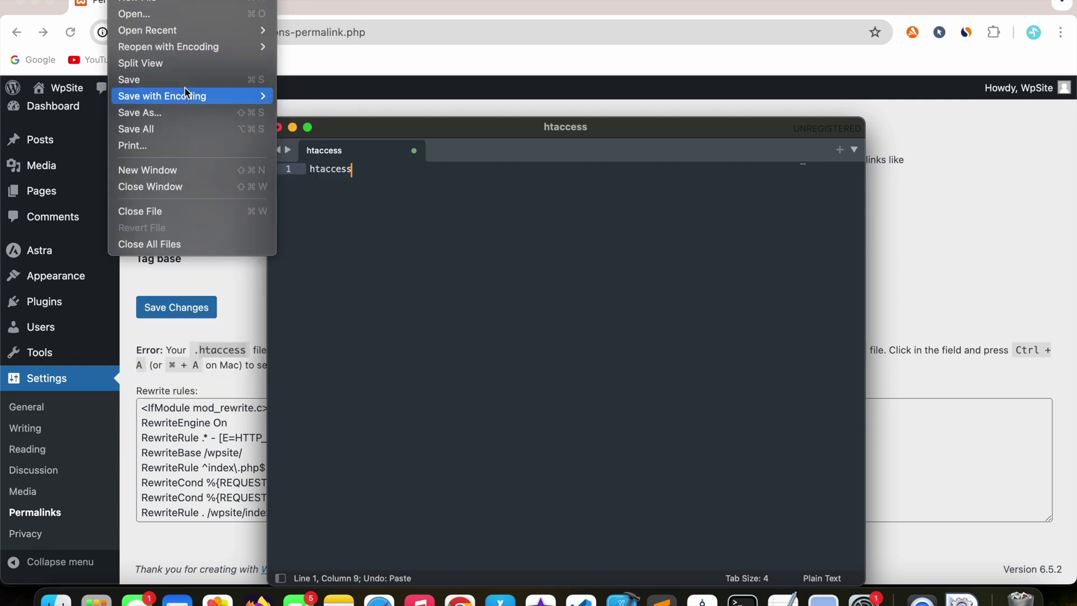
click(448, 181)
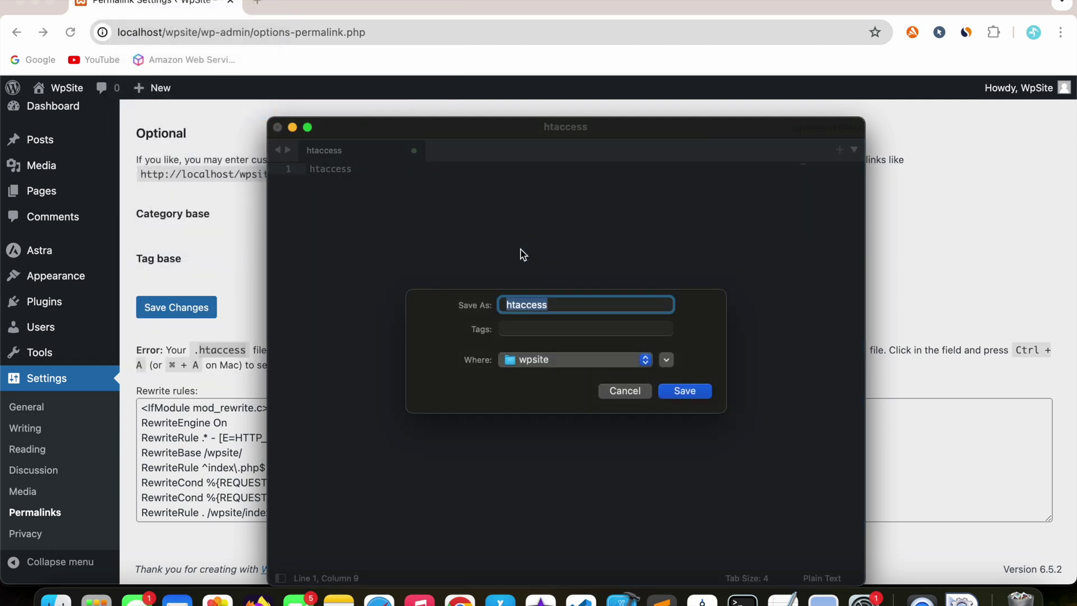
click(557, 362)
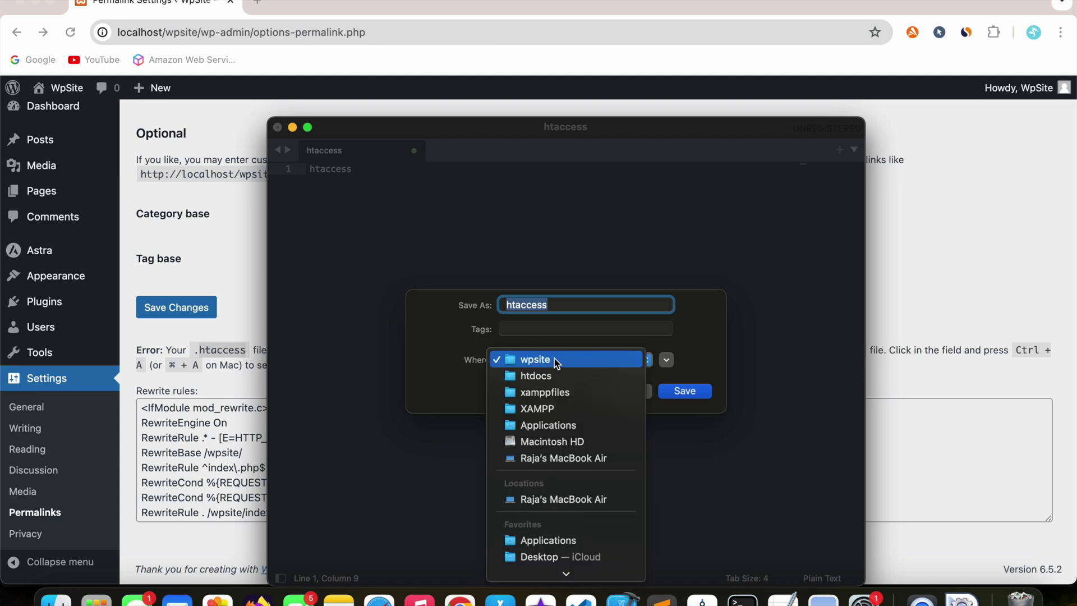
click(557, 360)
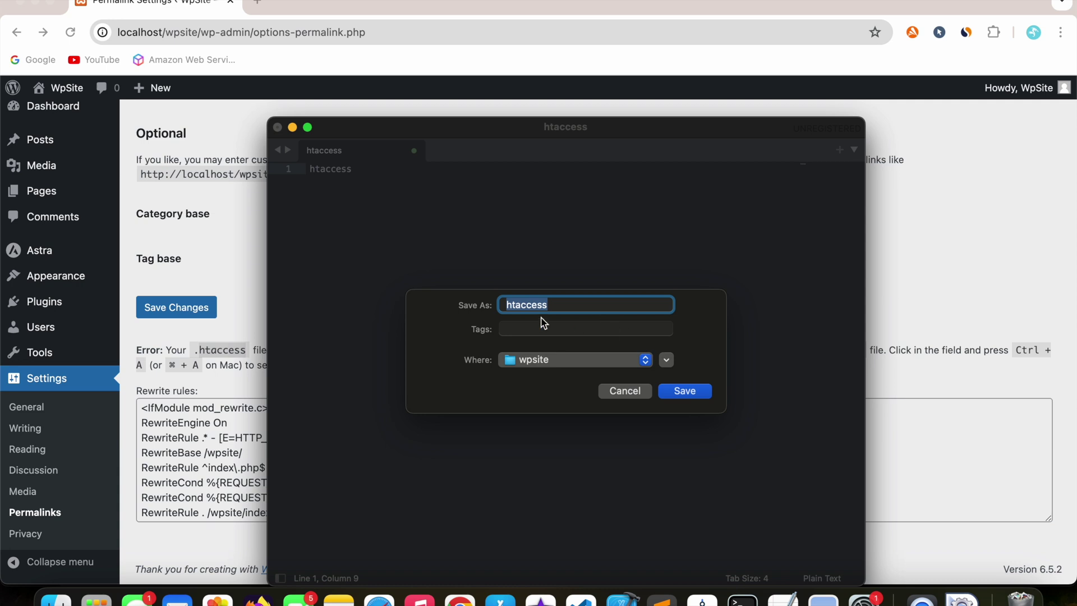
click(501, 304)
text(.)
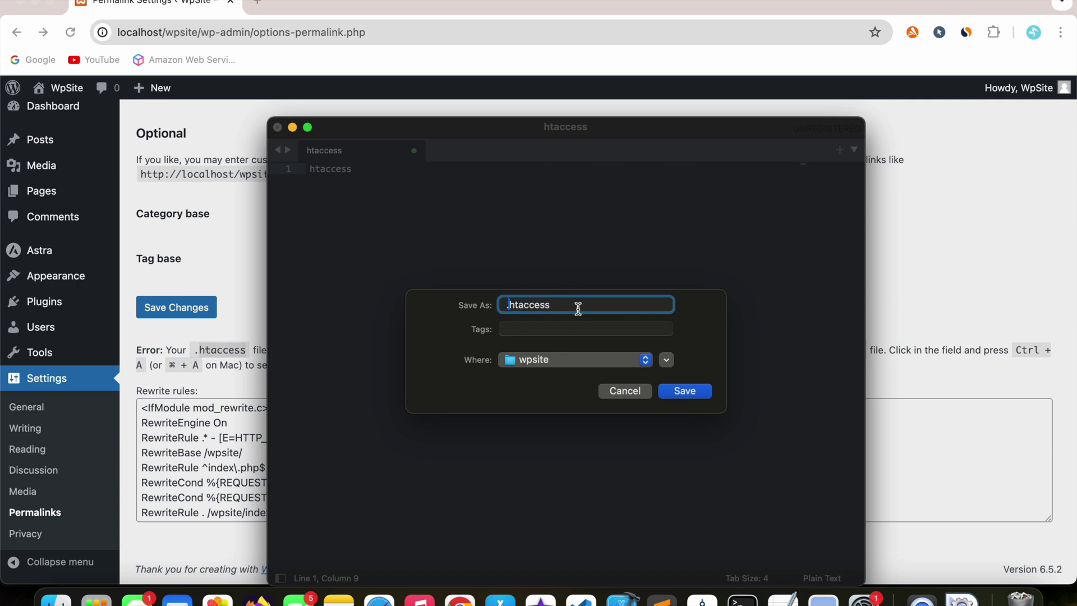
click(691, 393)
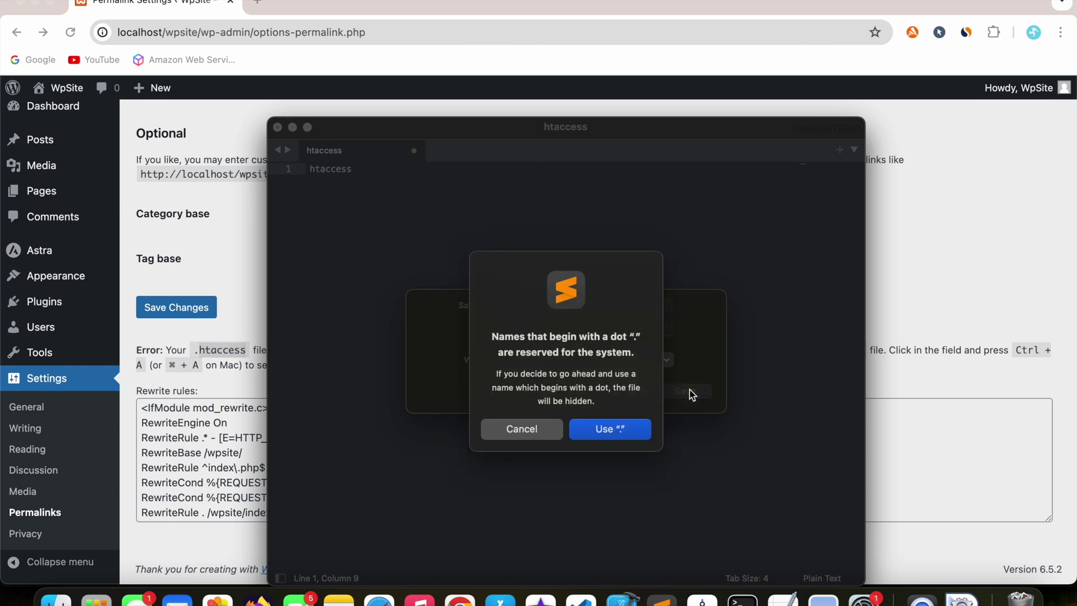
click(622, 432)
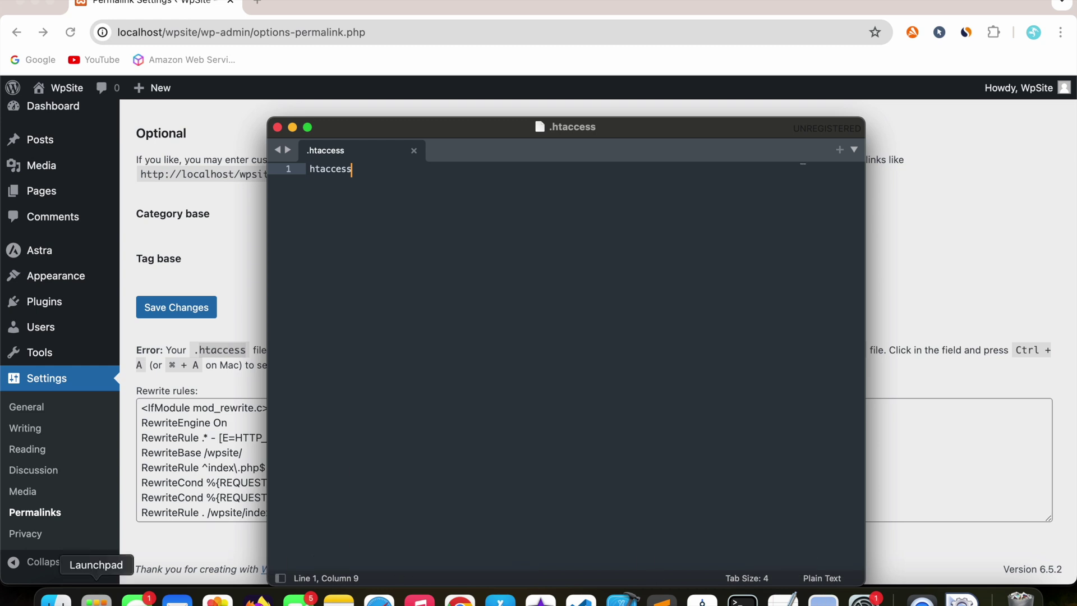
click(56, 600)
- Copy all the rewrite rules from the WordPress Permalink Settings box
scroll(692, 208, up, 3)
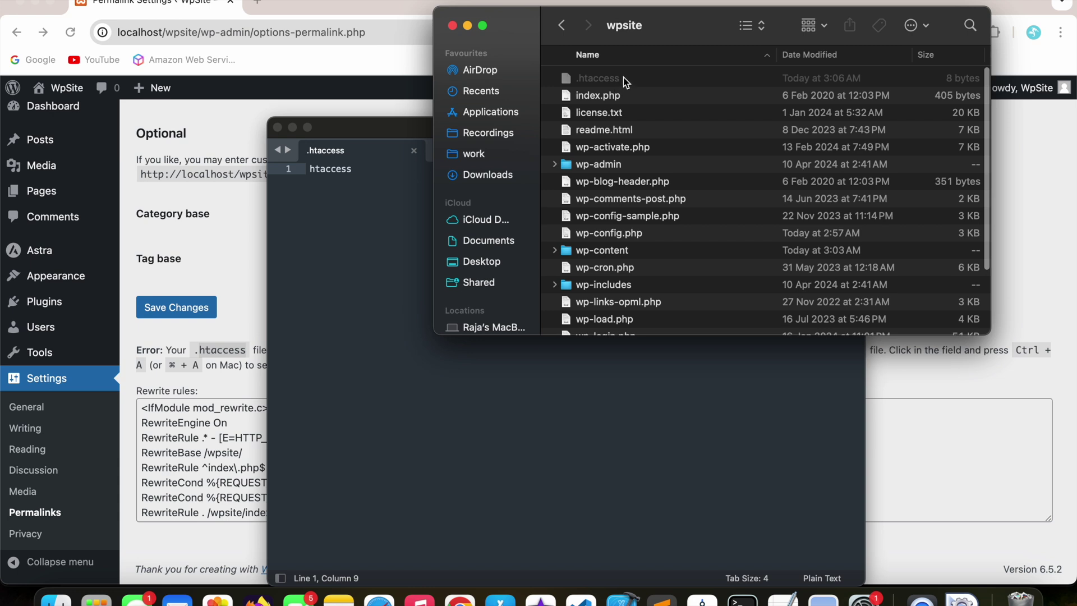
click(348, 250)
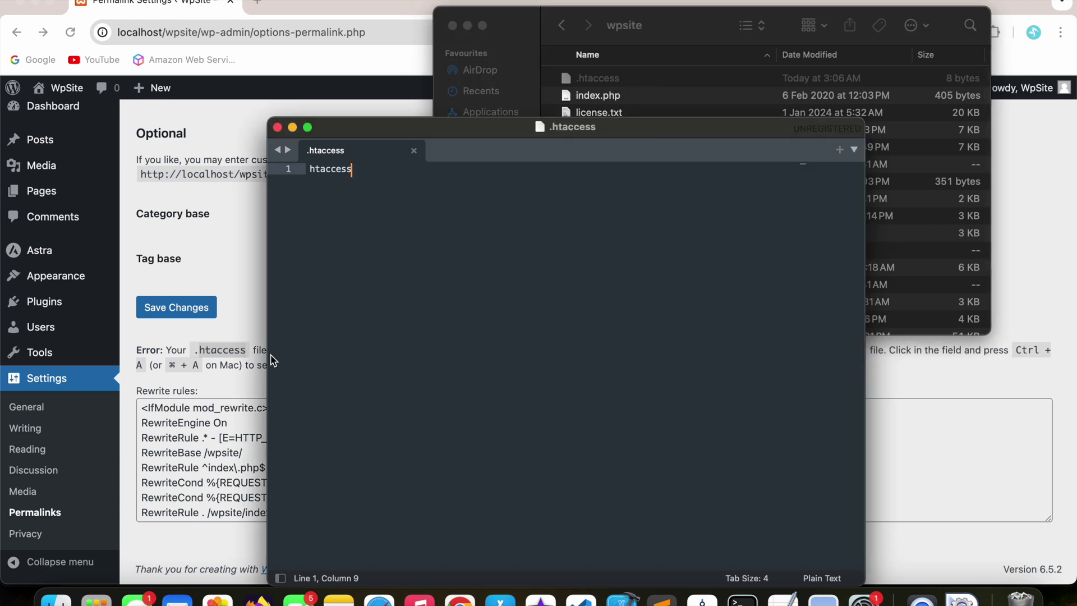
click(197, 466)
click(307, 454)
key(super+a)
key(super+c)
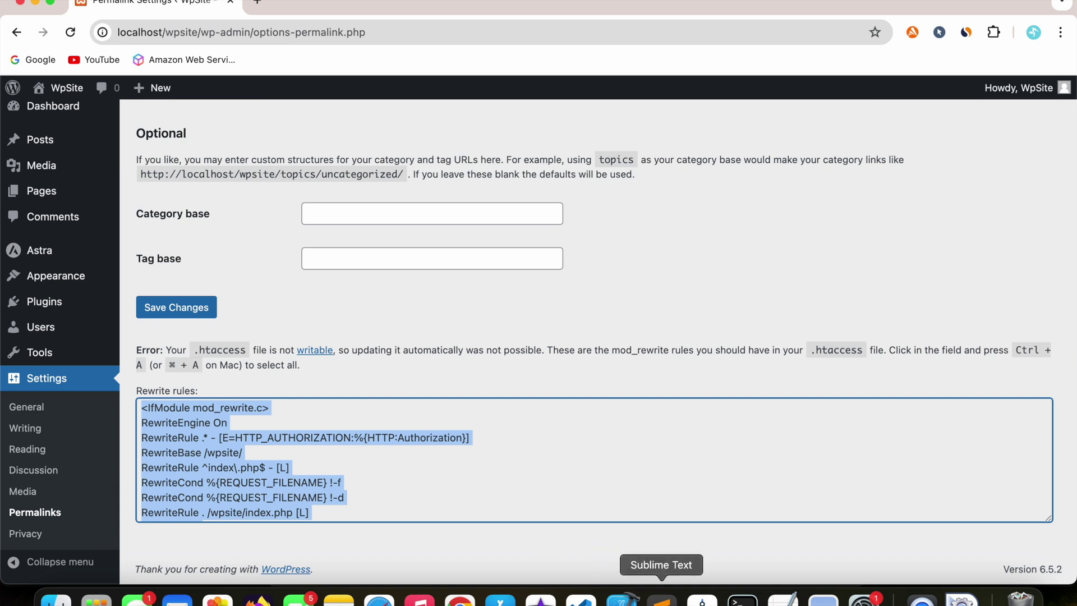
- Replace the .htaccess contents with the rewrite rules, save, dismiss the reminder, and close it
click(662, 599)
key(super+a)
key(super+v)
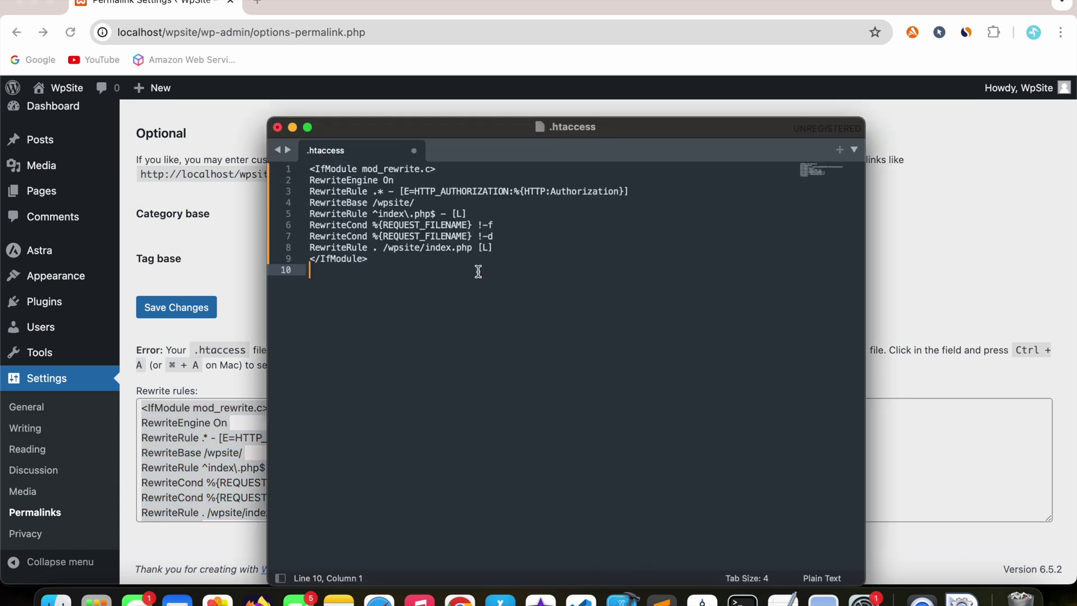
key(super+s)
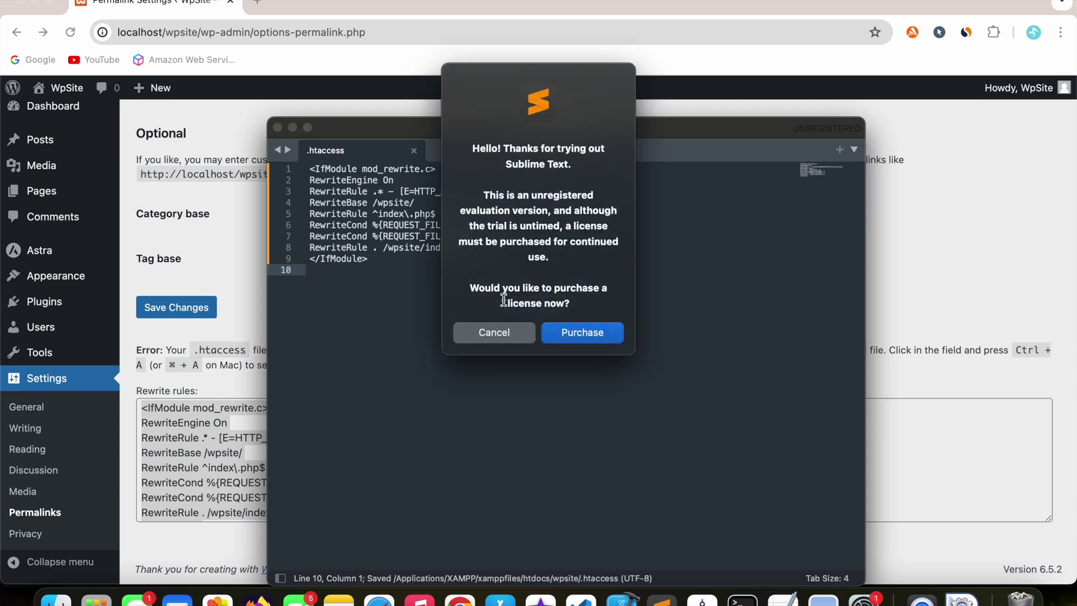
click(497, 334)
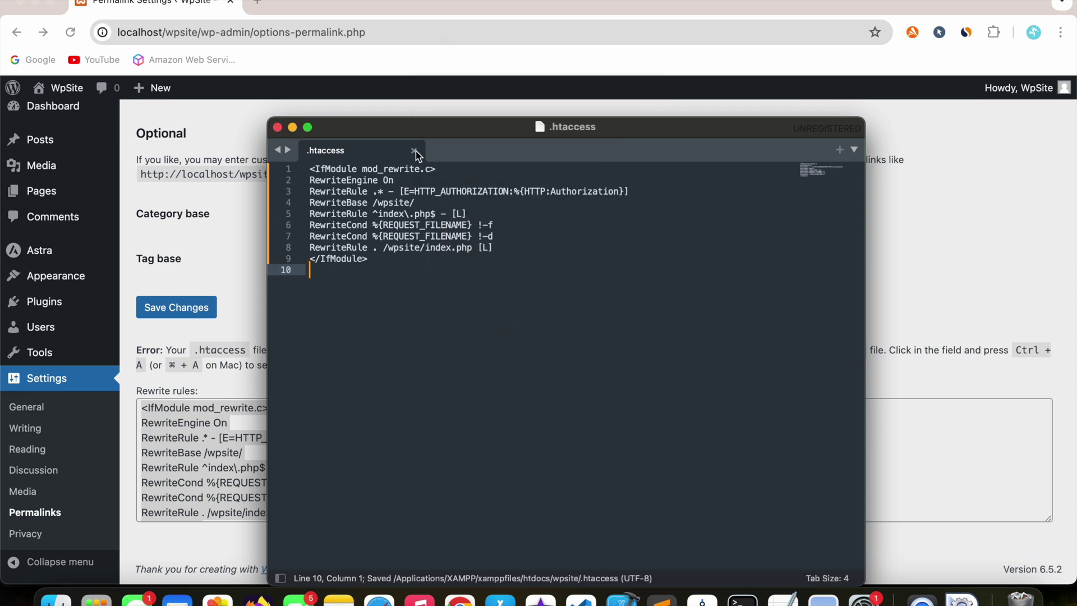
click(416, 150)
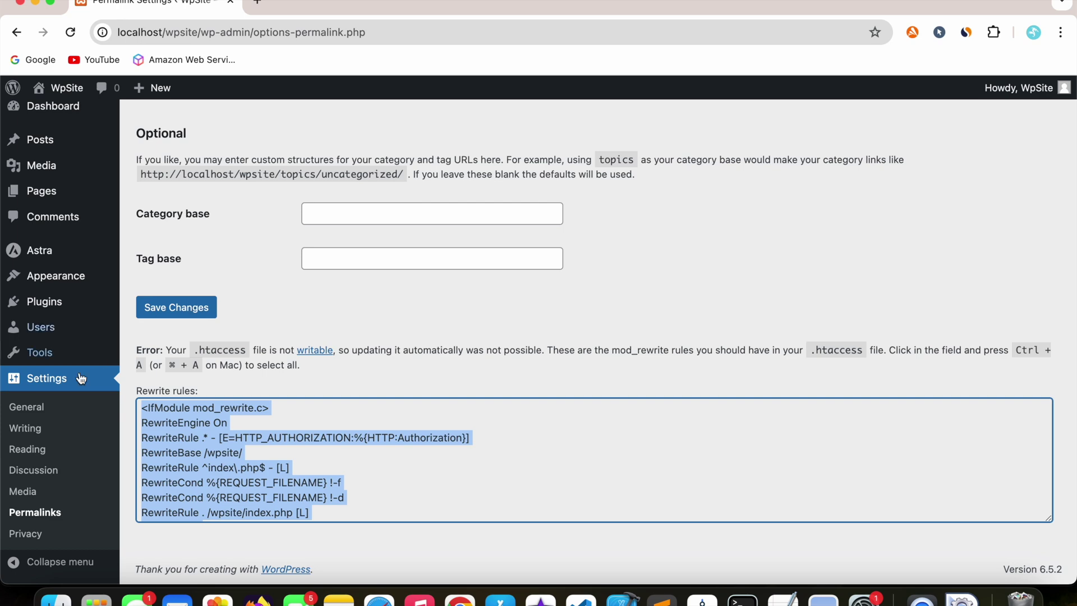
- Reload the Permalink Settings page to check the result
click(42, 521)
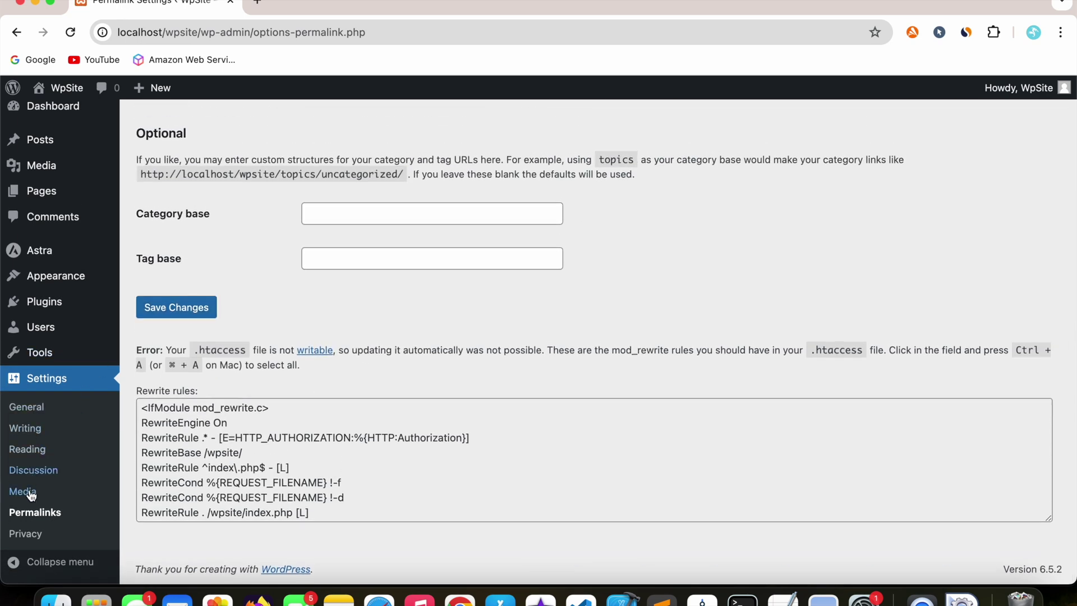
click(34, 512)
scroll(258, 446, down, 10)
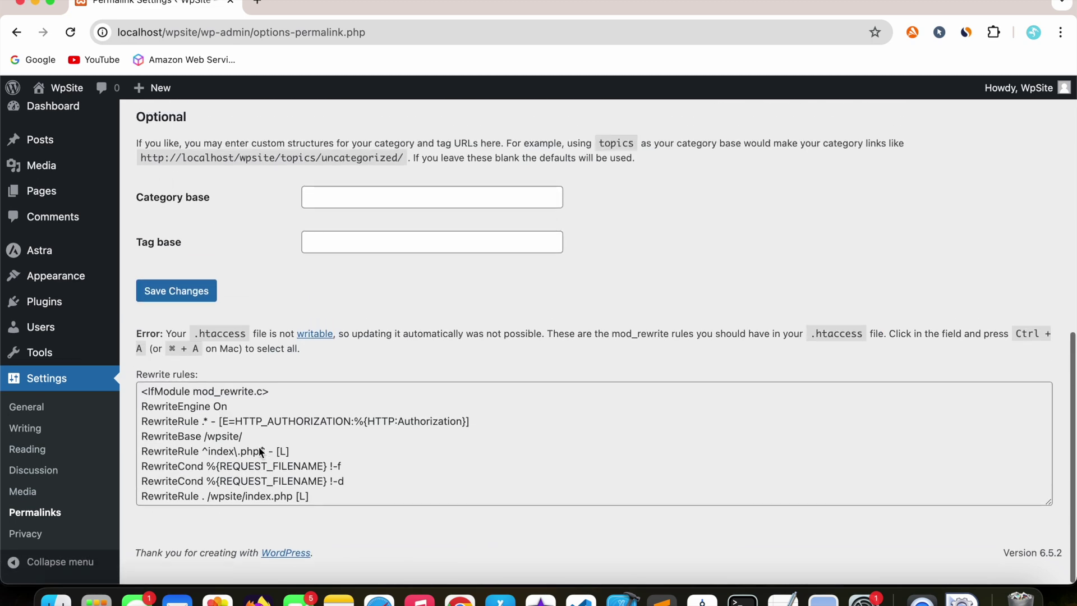
scroll(258, 446, up, 1)
scroll(384, 235, down, 1)
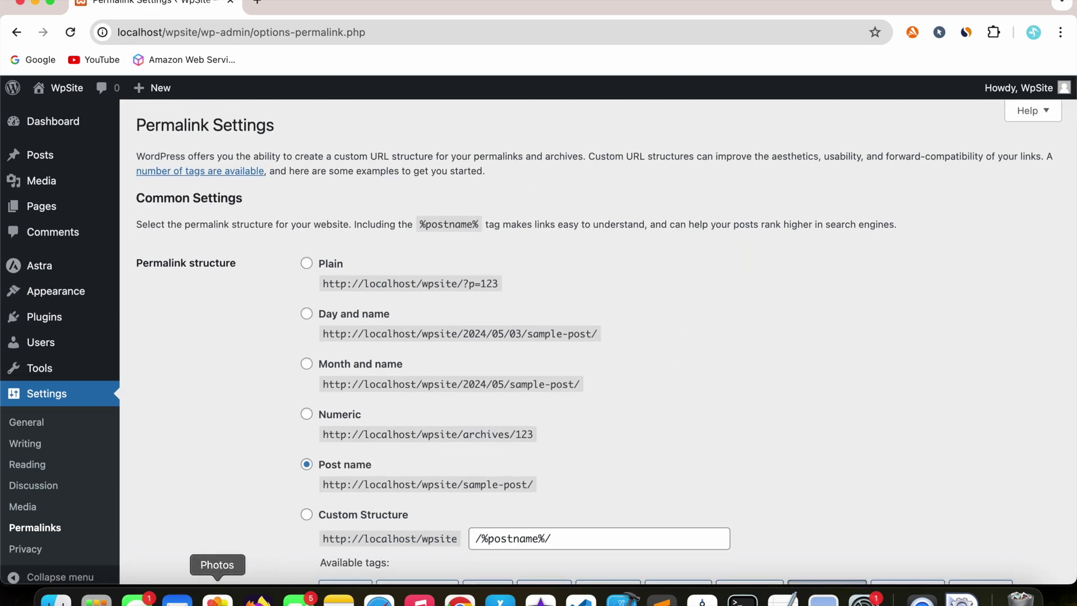
- Confirm .htaccess in wpsite is now 276 bytes, then return to the WordPress admin
click(56, 599)
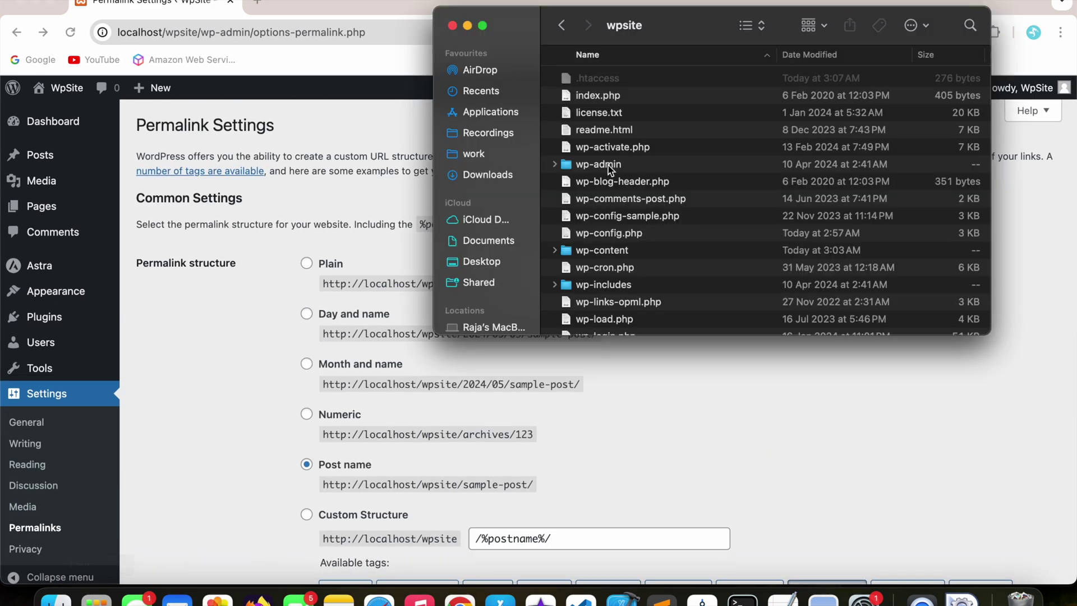
click(787, 79)
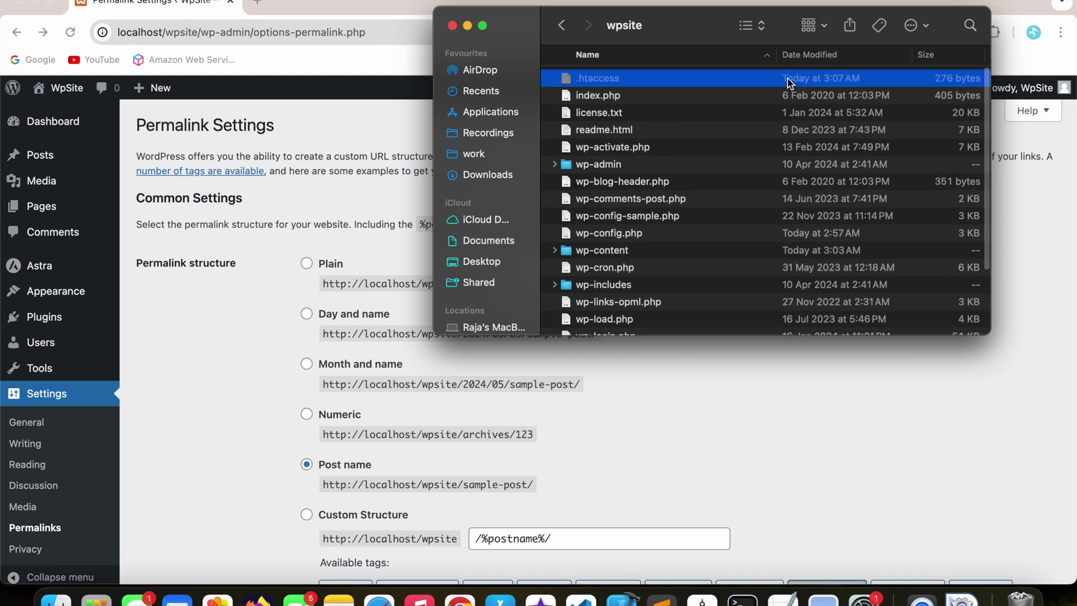
scroll(788, 79, right, 3)
scroll(788, 79, left, 3)
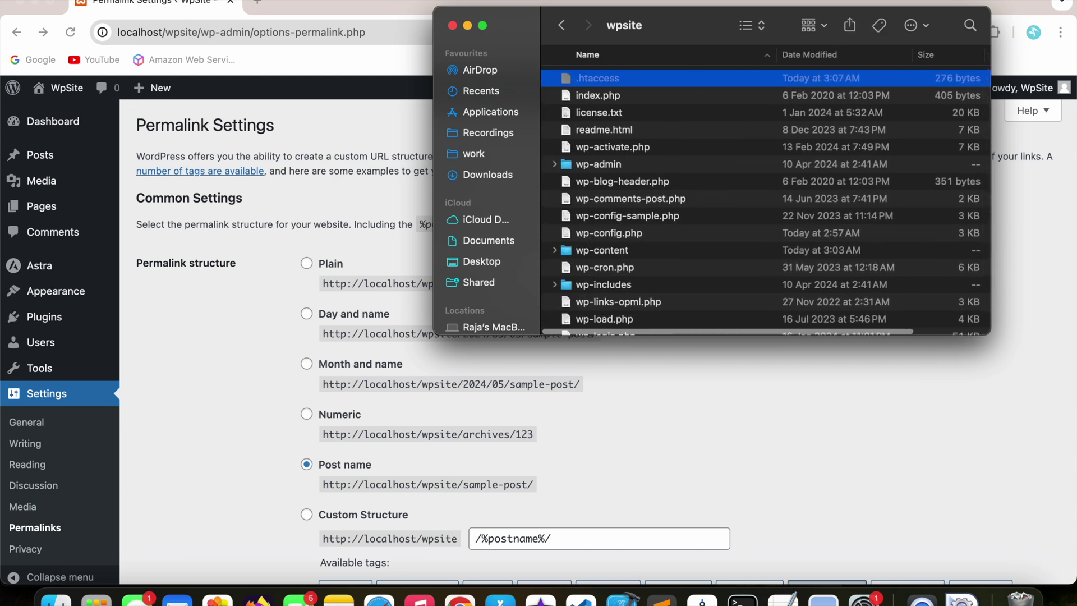
scroll(853, 112, right, 3)
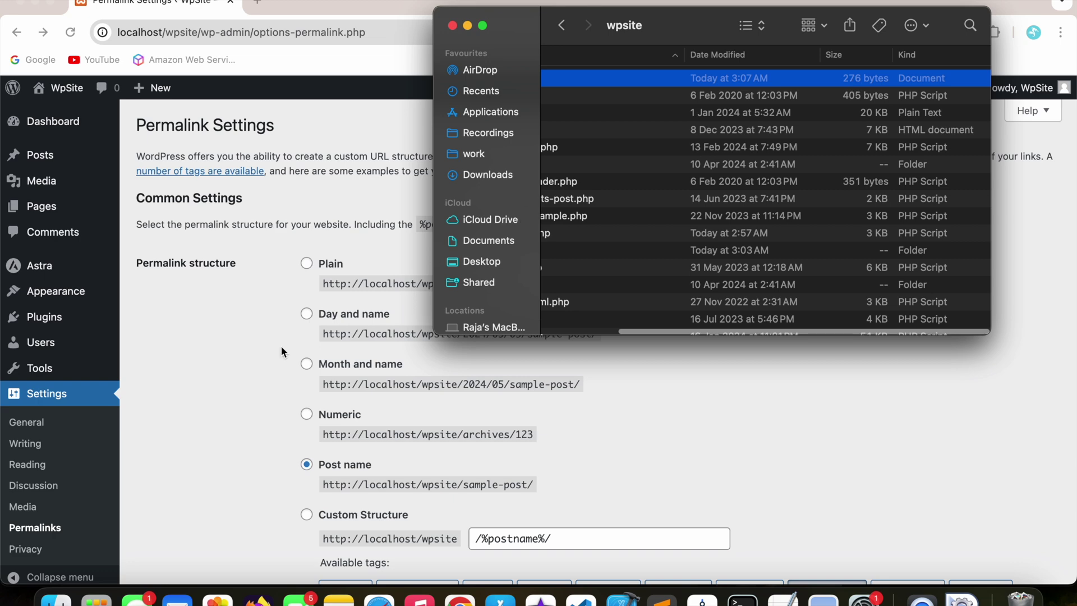
click(270, 366)
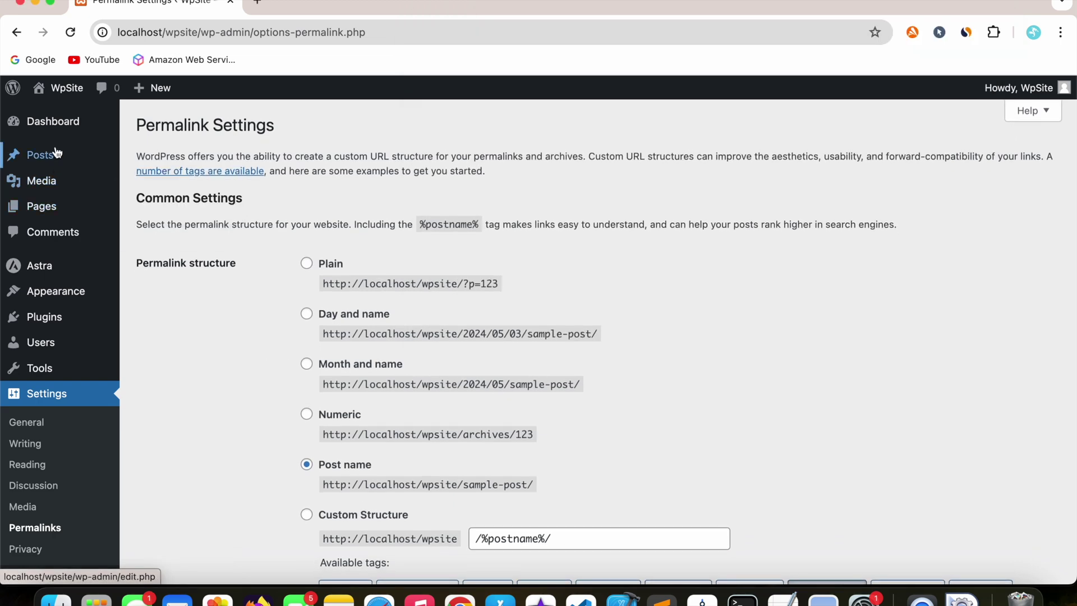
- Start a new post titled 'hello', dismissing the backup notice
mouse_move(56, 152)
click(152, 157)
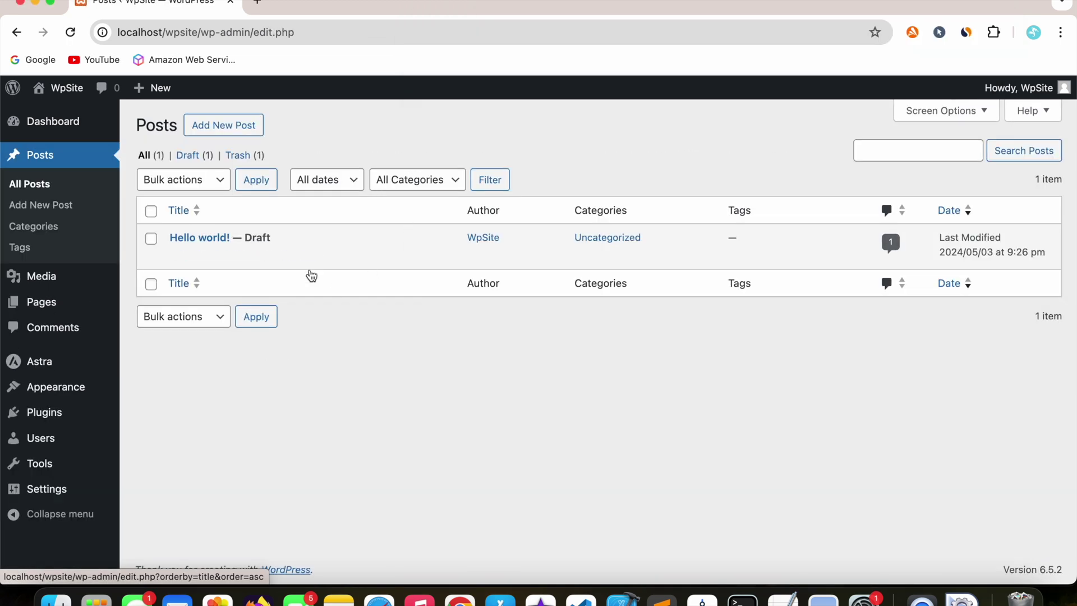
click(230, 126)
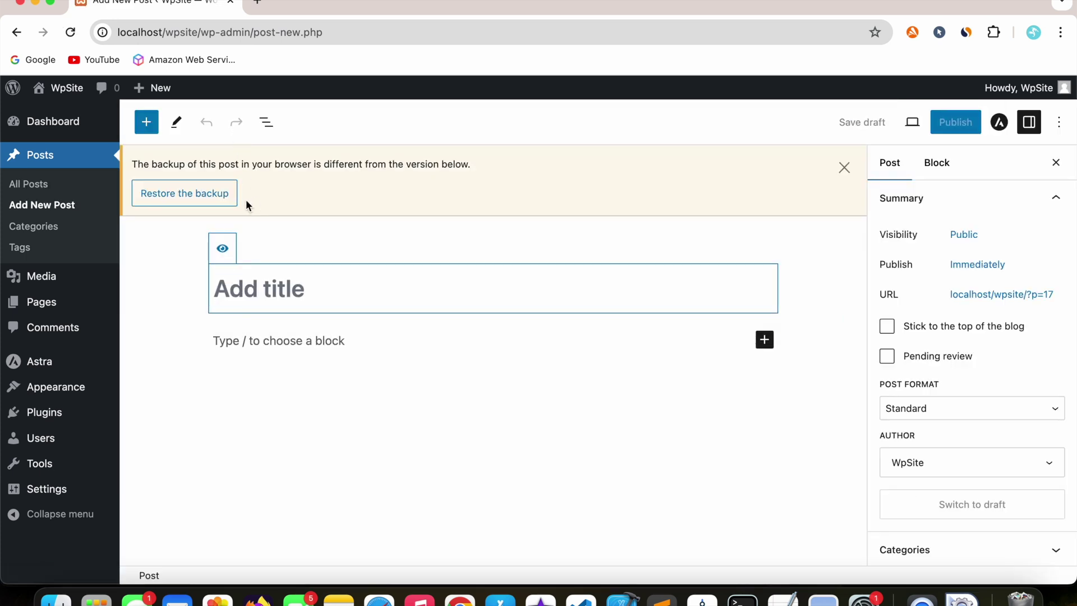
click(845, 169)
click(432, 204)
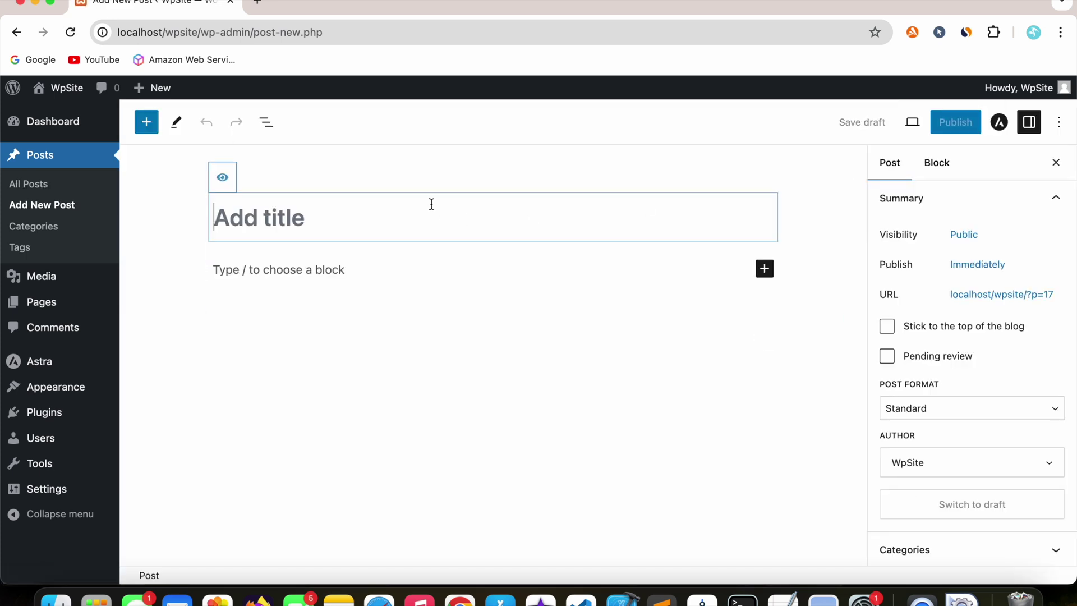
text(heloo)
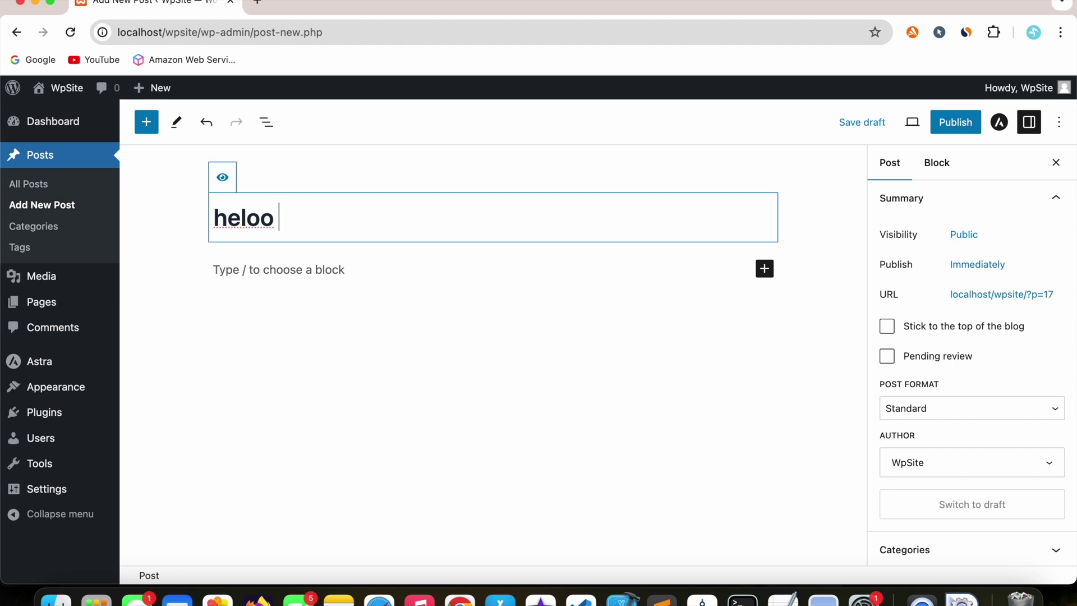
key(BackSpace)
- Write the paragraph 'hello wordpress!' and publish the post
click(412, 269)
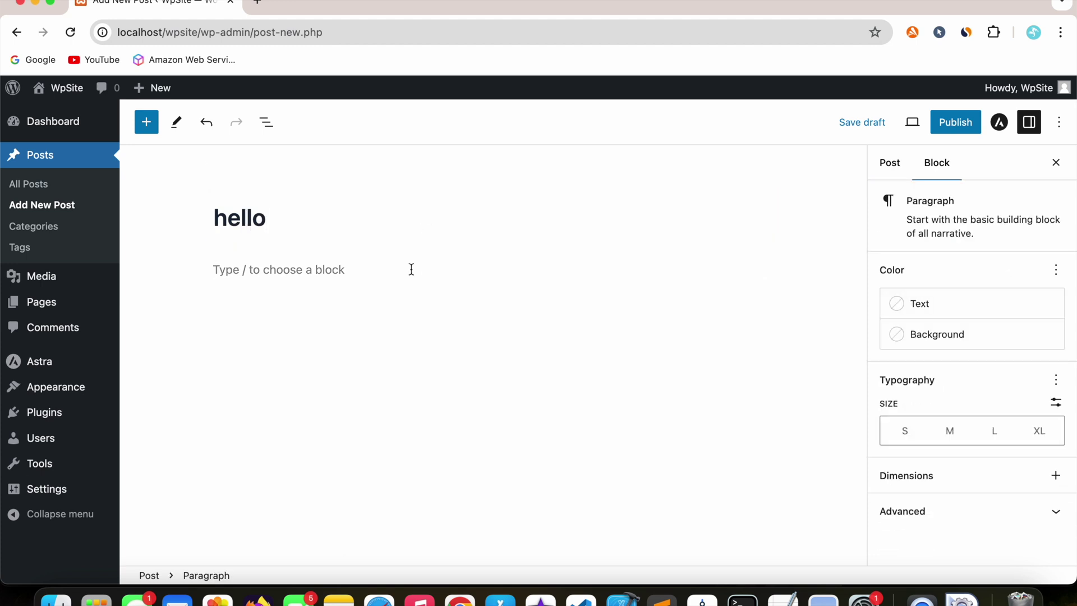
text(hw)
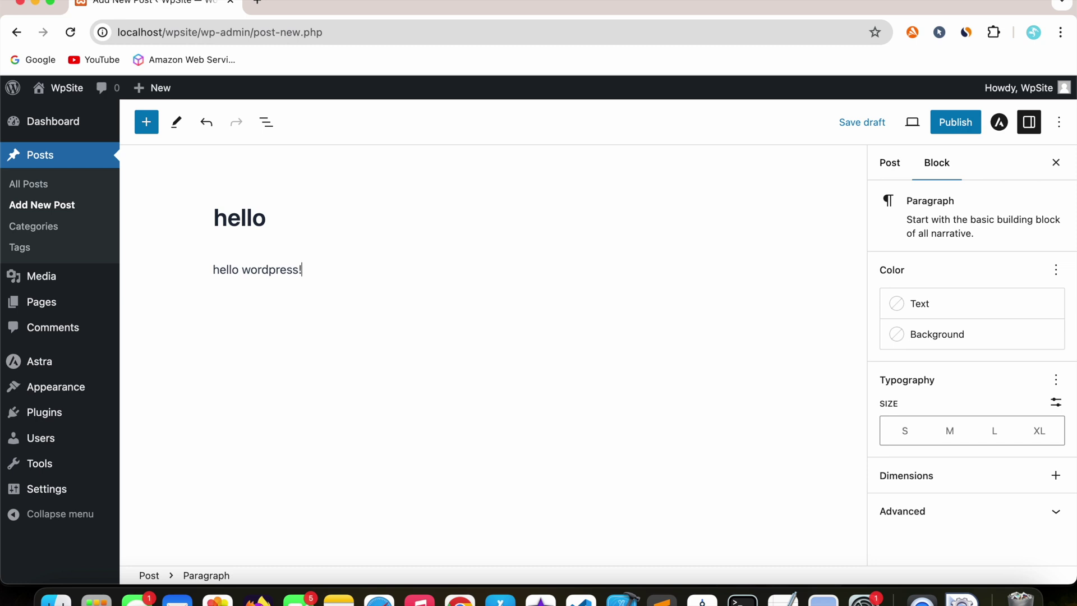
click(500, 281)
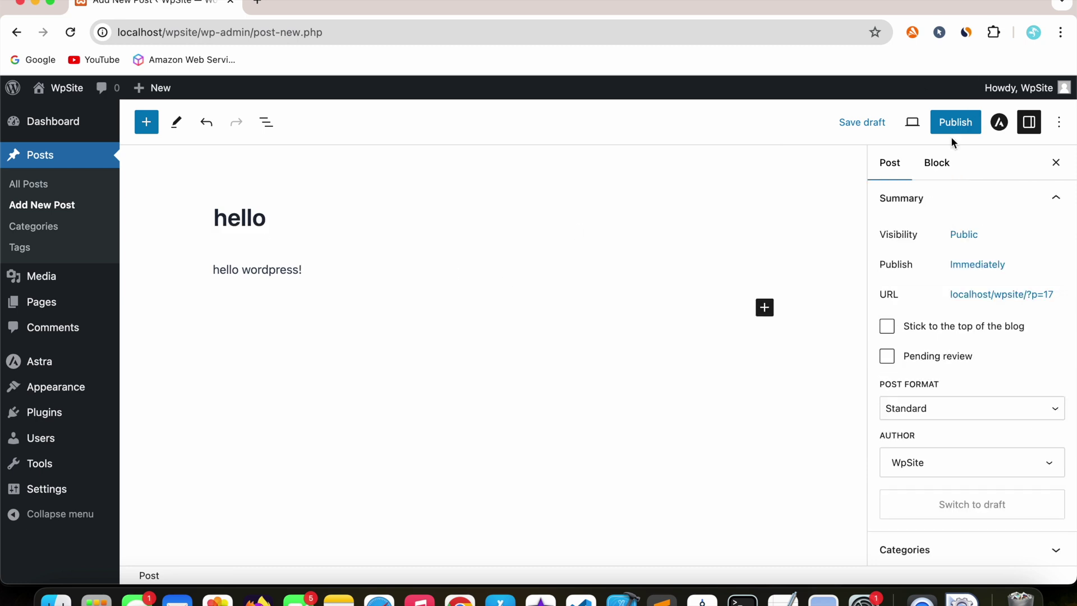
click(956, 122)
click(952, 121)
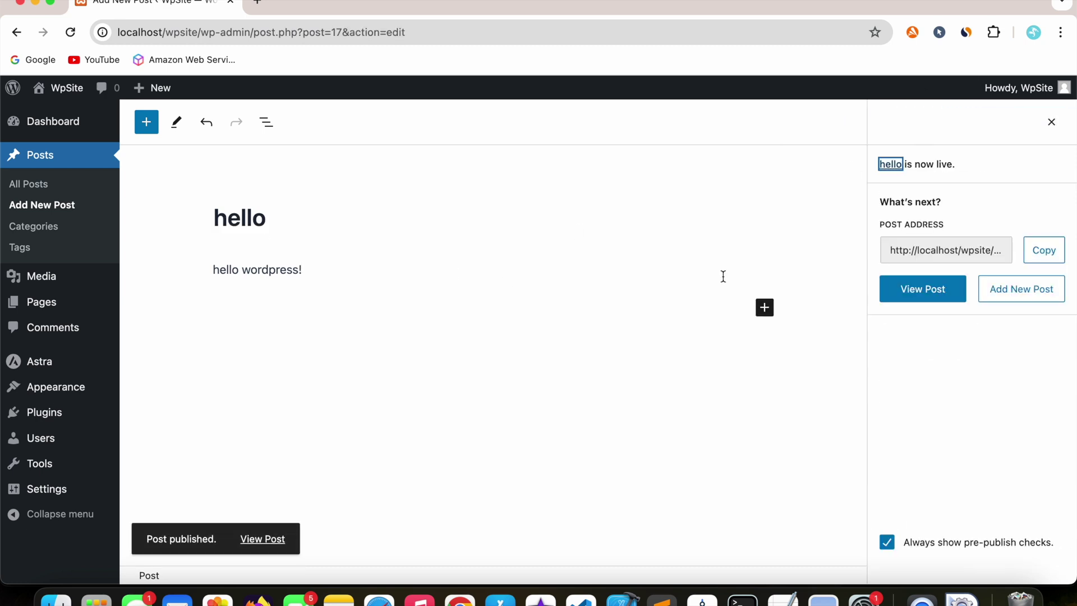
click(262, 539)
click(345, 11)
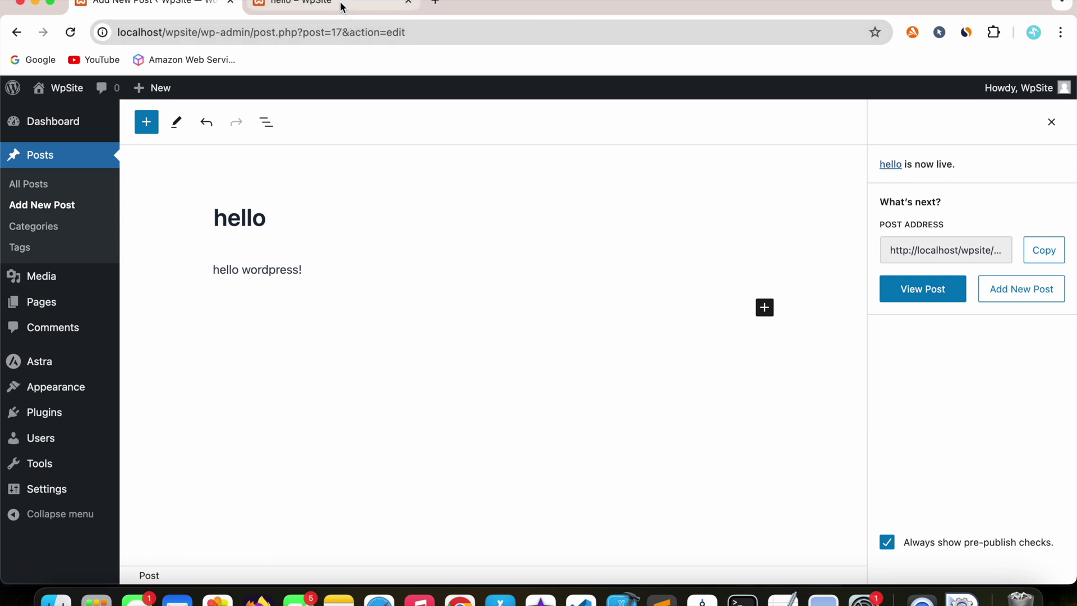
scroll(320, 358, down, 5)
scroll(320, 358, up, 5)
scroll(320, 358, down, 5)
scroll(320, 358, up, 5)
scroll(338, 310, down, 5)
scroll(375, 359, up, 5)
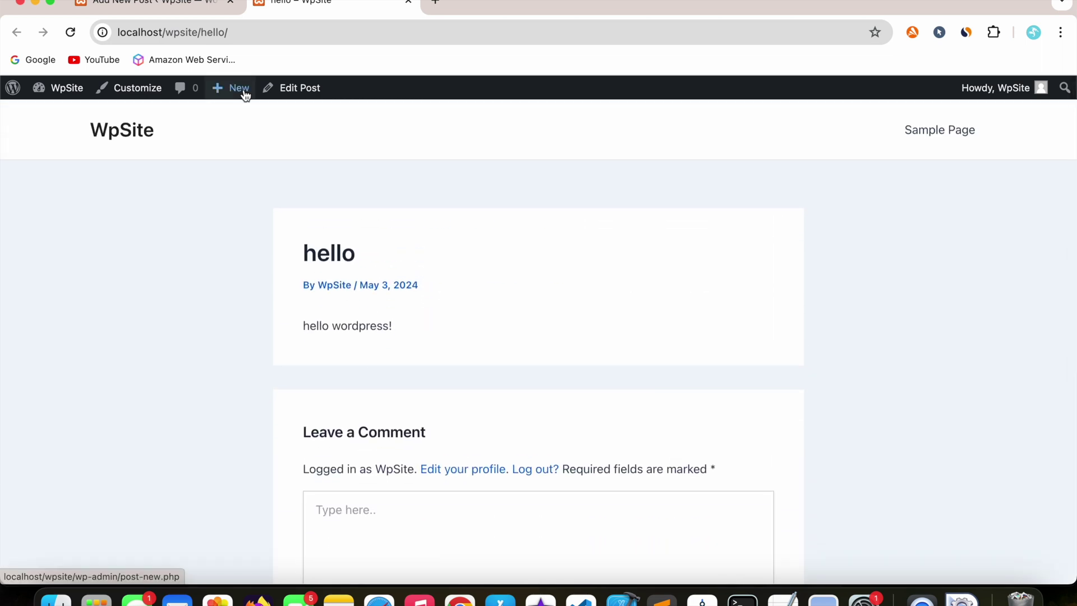
click(410, 2)
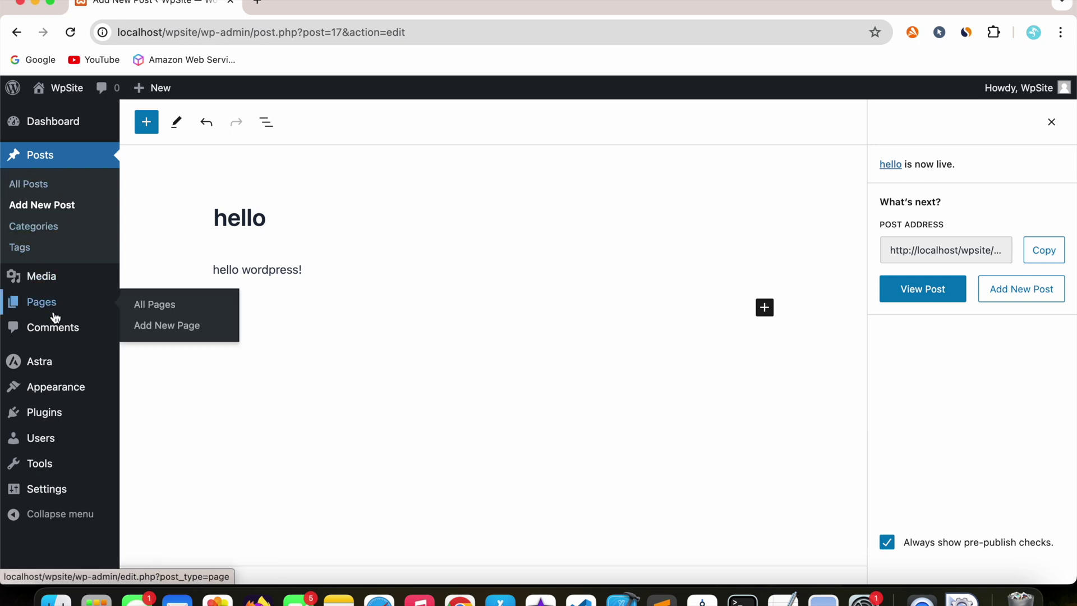
- Start a new page titled 'home page'
mouse_move(45, 302)
click(147, 315)
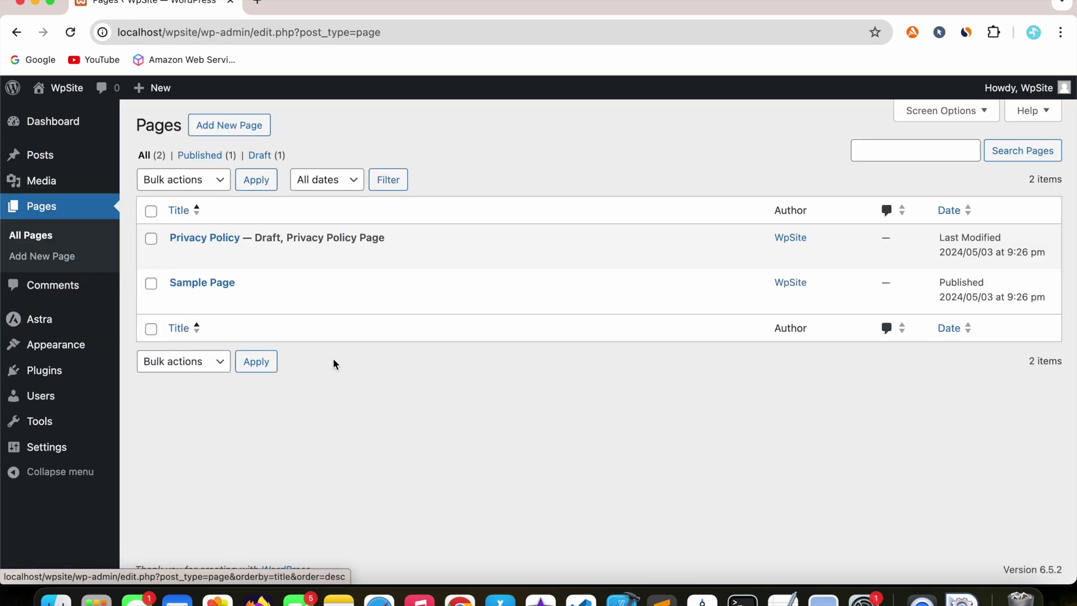
click(248, 125)
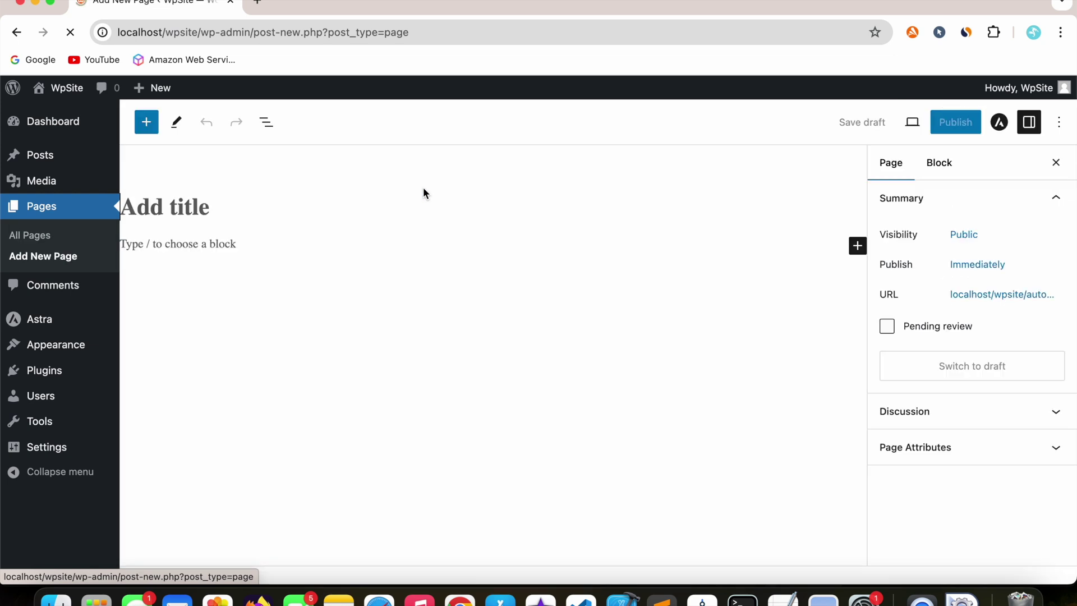
text(home page)
- Write the page body text 'this is my home page'
click(272, 256)
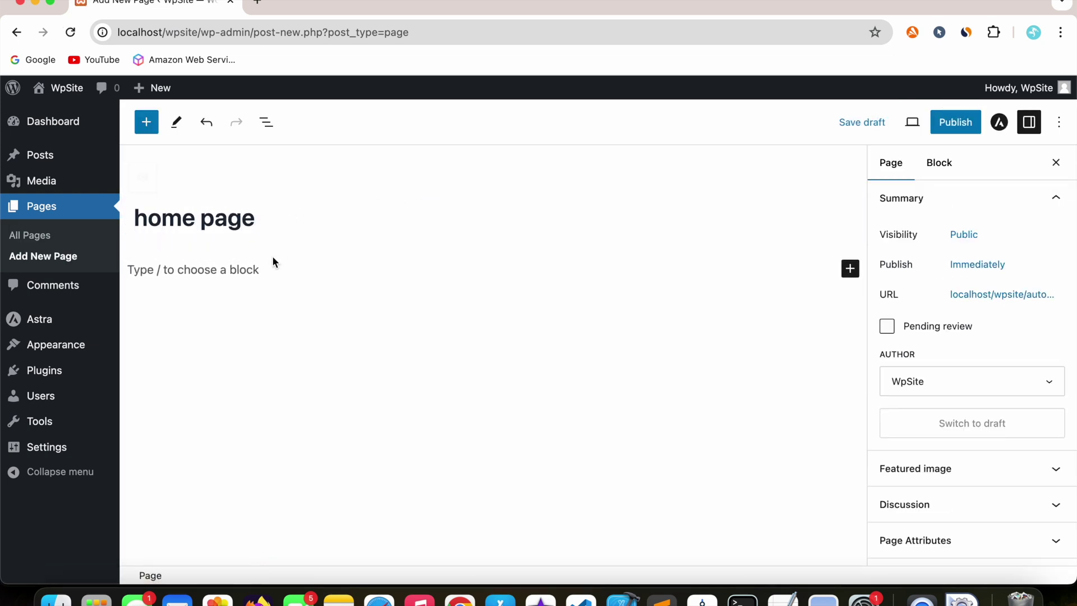
text(home)
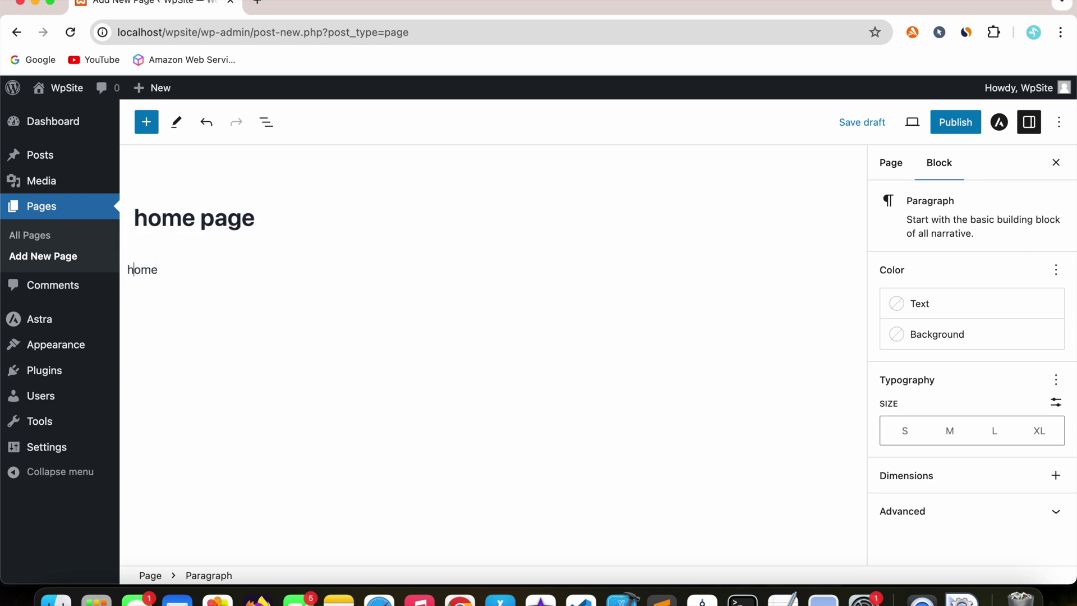
key(Up)
key(Down)
key(Left)
key(Left)
key(Left)
text(this is my)
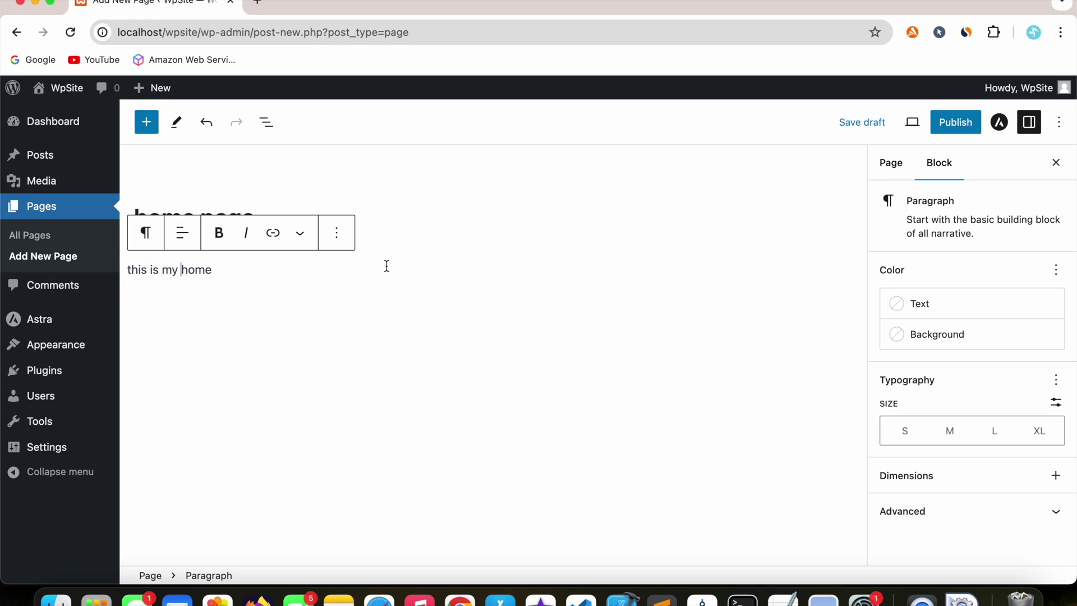
click(540, 252)
click(380, 276)
text(page)
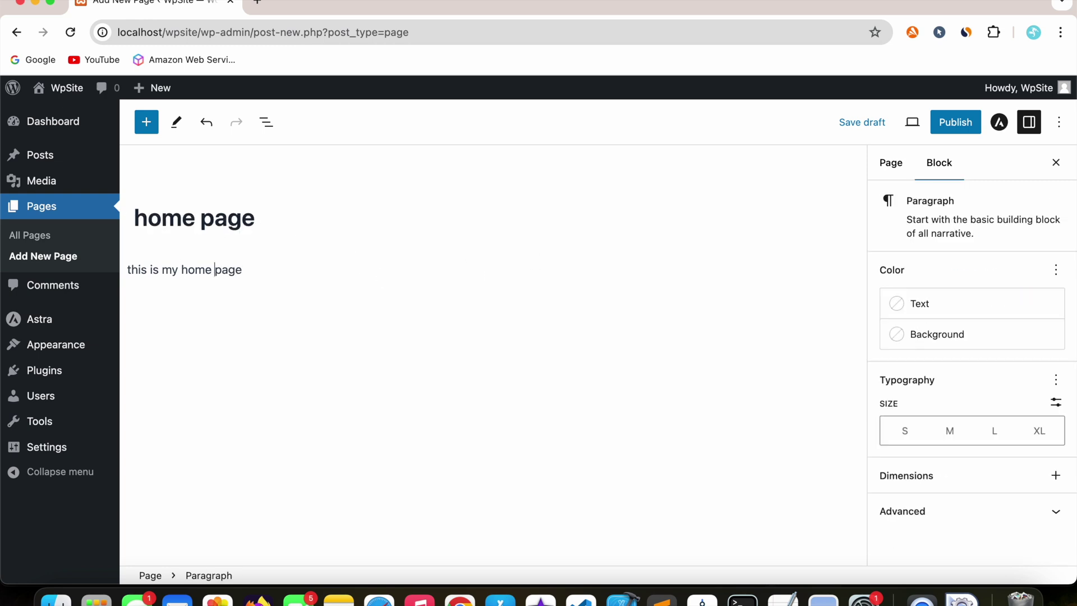
- Publish the page and return to the Dashboard
click(956, 122)
click(945, 123)
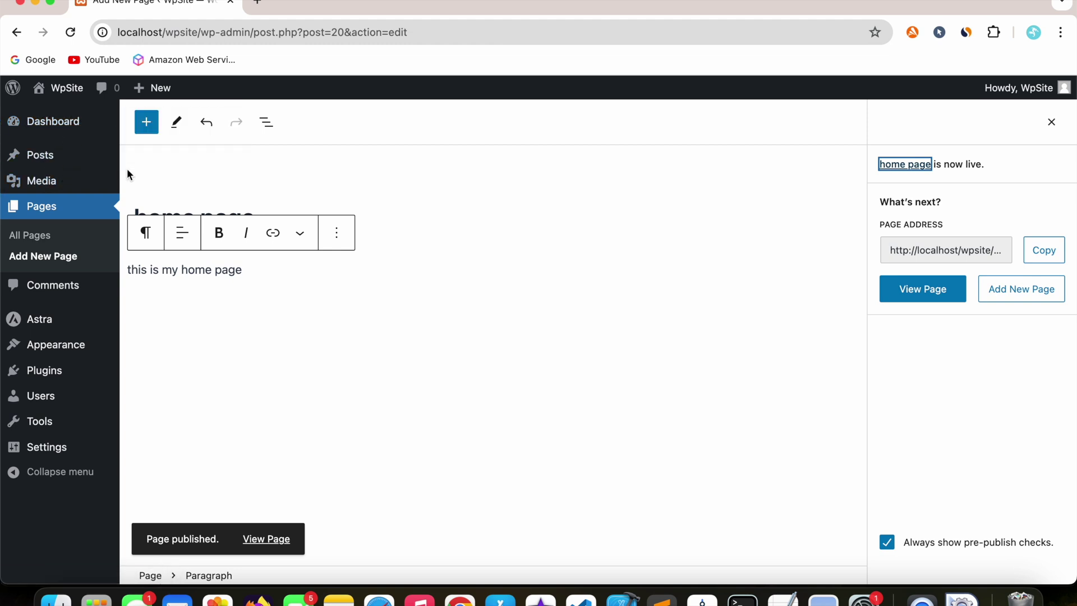
click(52, 121)
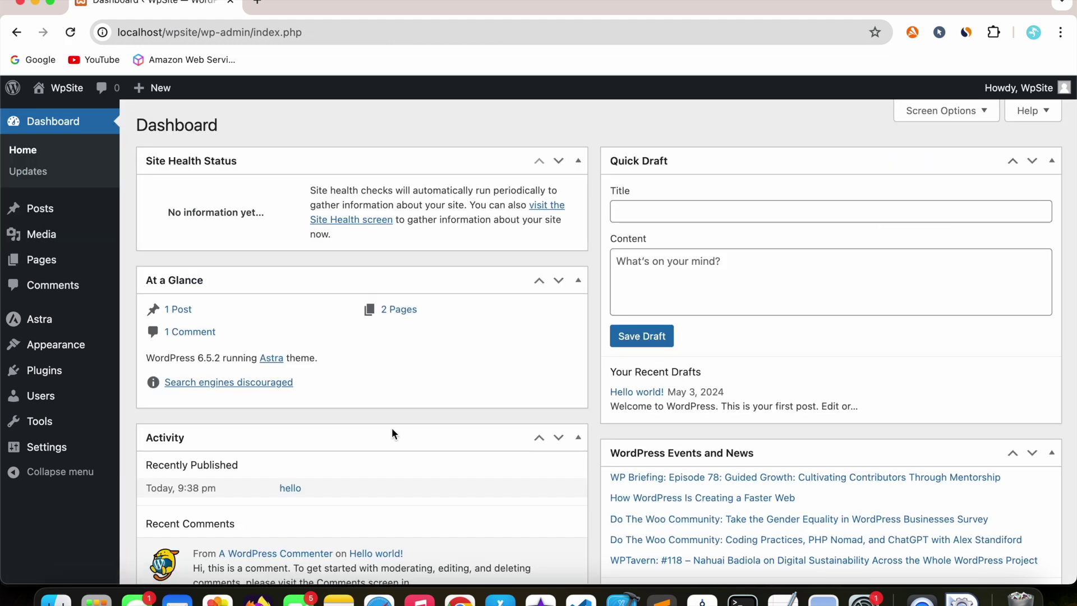
- Confirm the 'hello' post is published in All Posts, then view All Pages showing 'home page' published
mouse_move(41, 208)
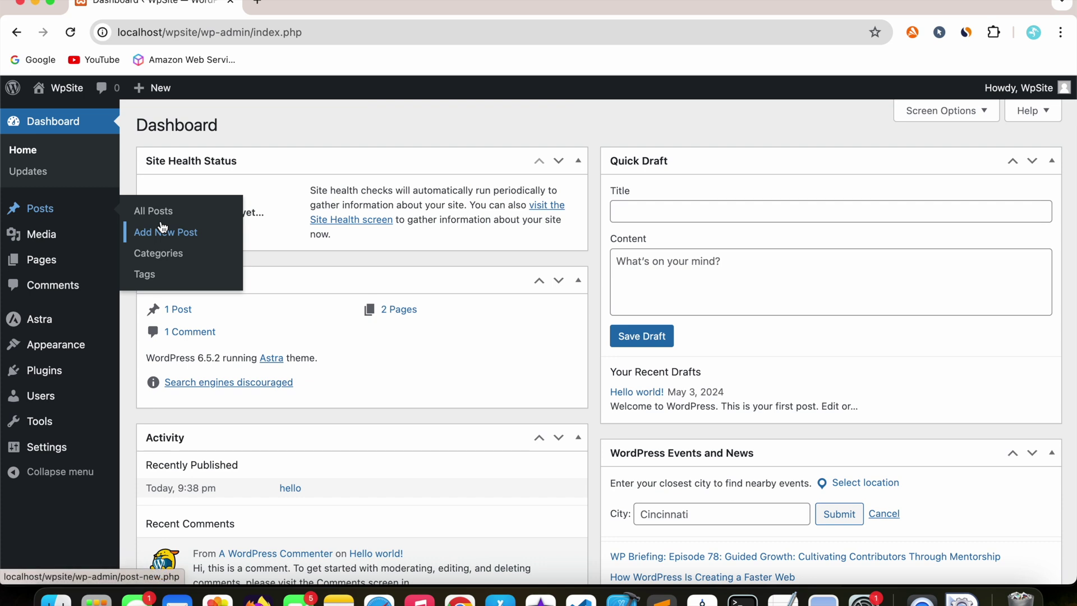
click(157, 216)
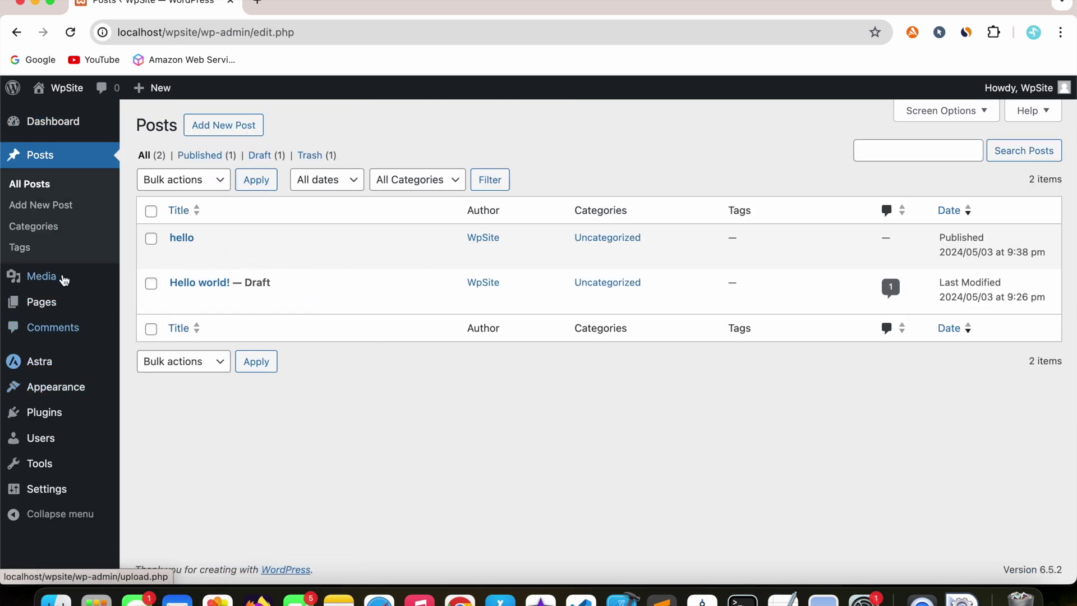
mouse_move(48, 309)
click(176, 308)
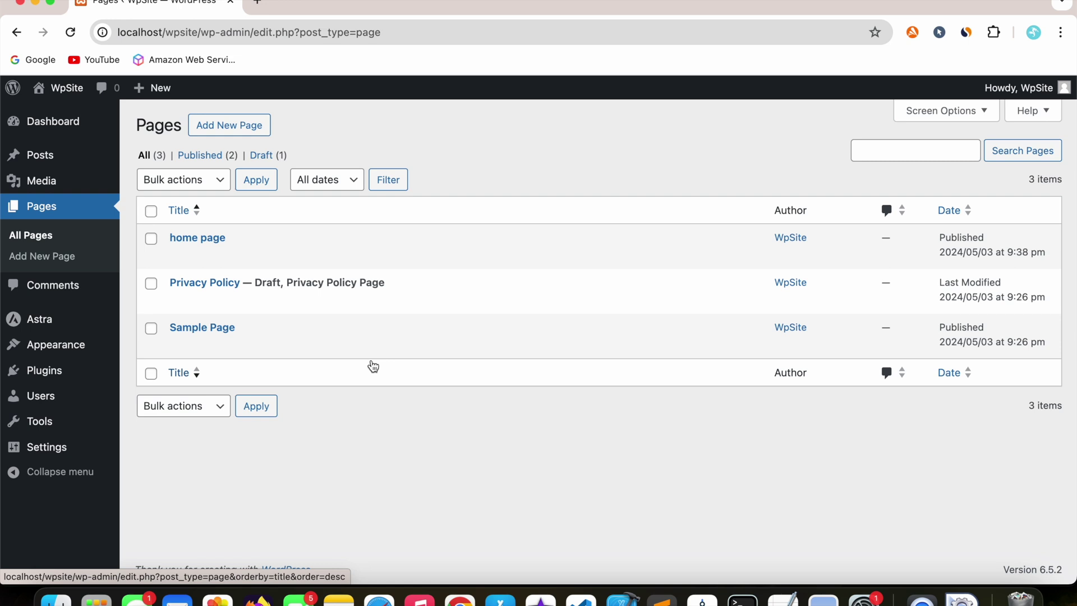
mouse_move(38, 325)
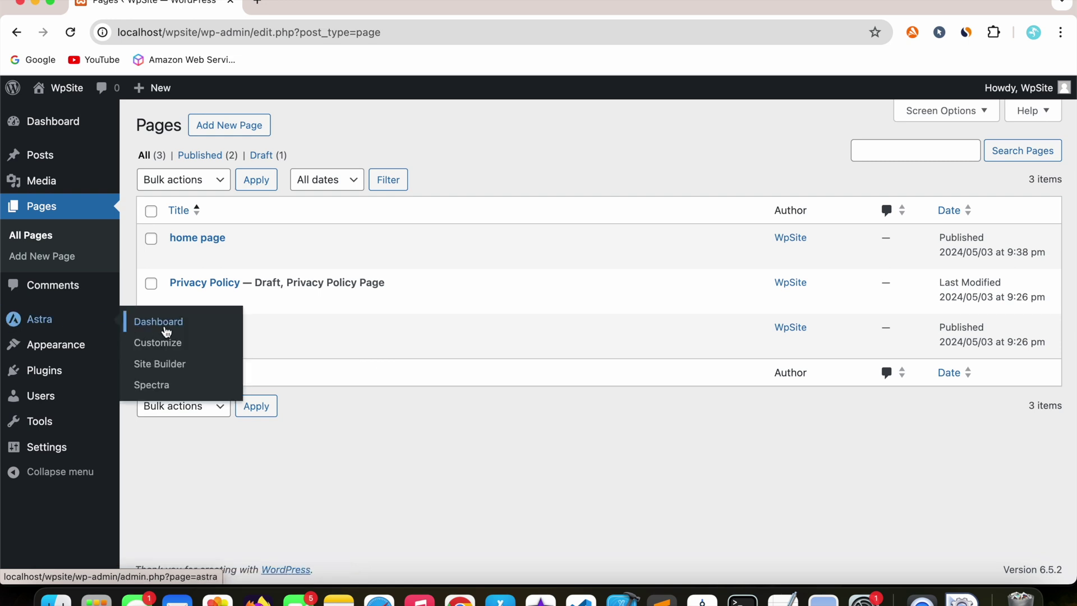